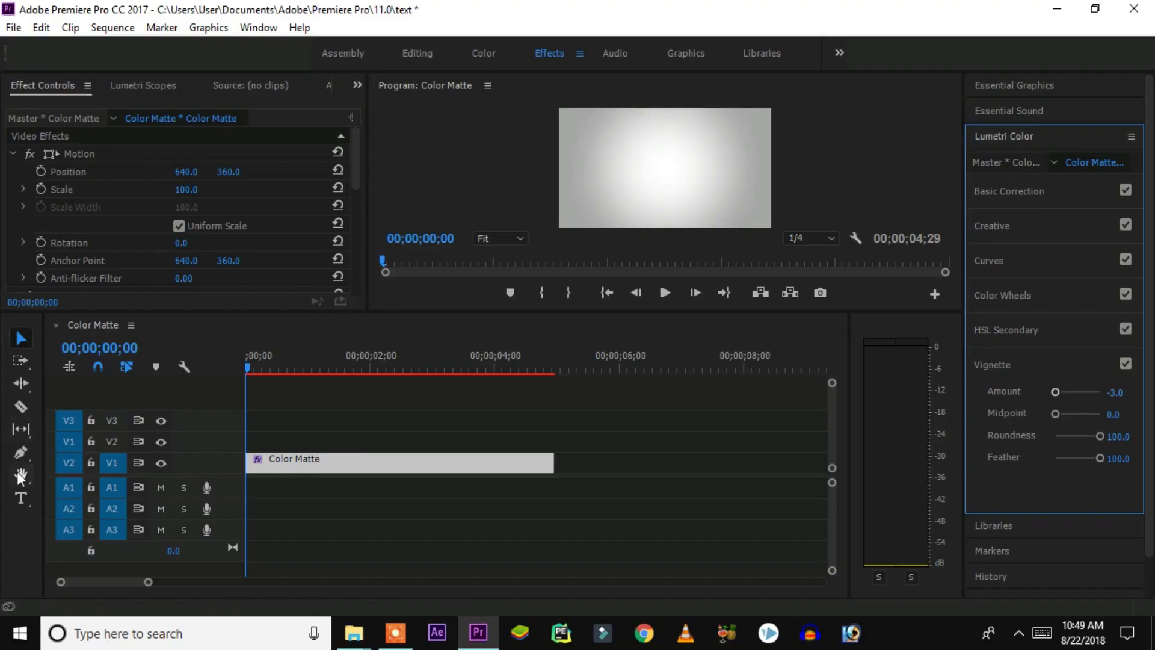
Step: Add the title text 'hello everyone we will highlight this textnow' over the gray color matte
click(23, 496)
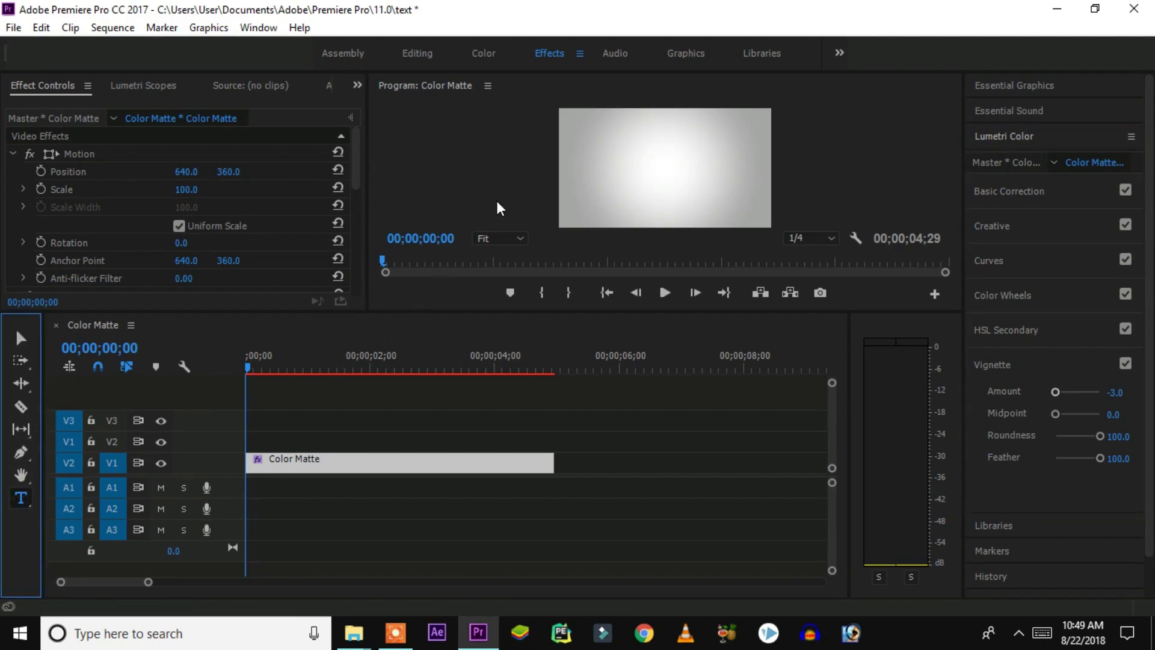
click(585, 127)
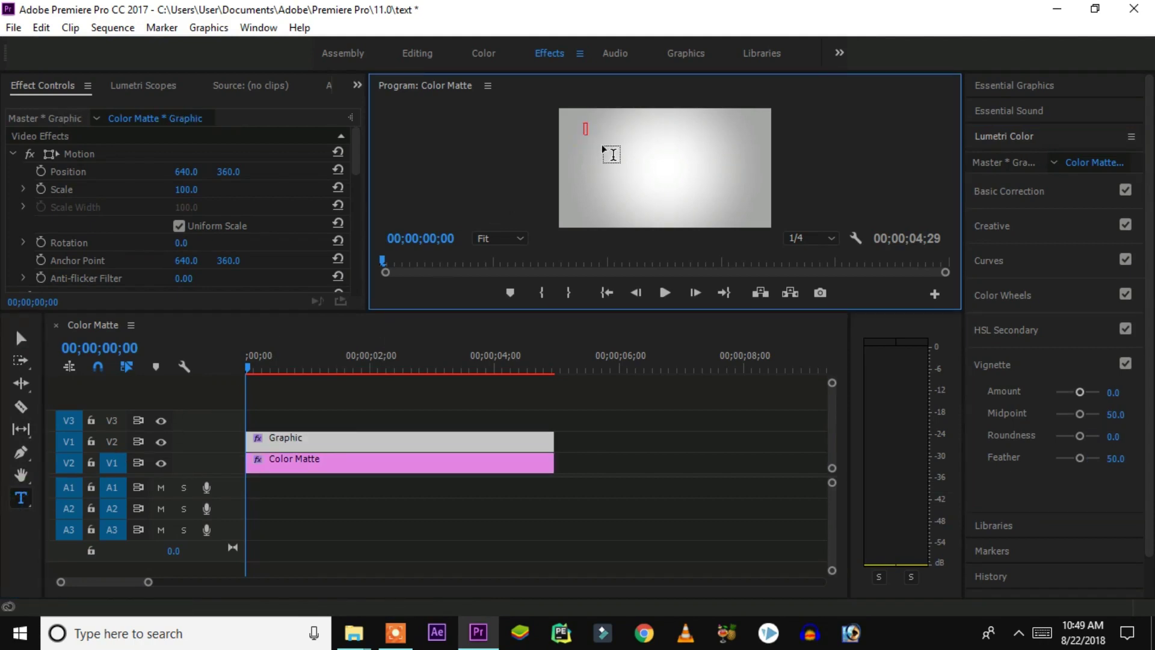
text(hello everyone we will)
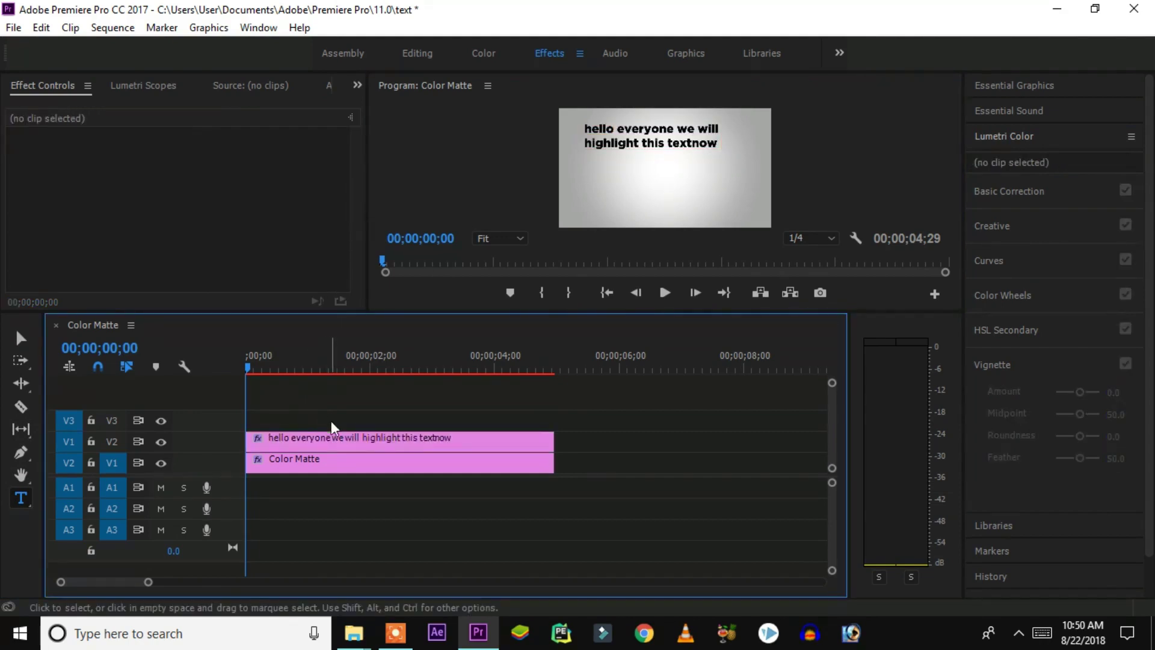
Step: Export a BMP still of the titled matte at 00;00;01;12
click(340, 436)
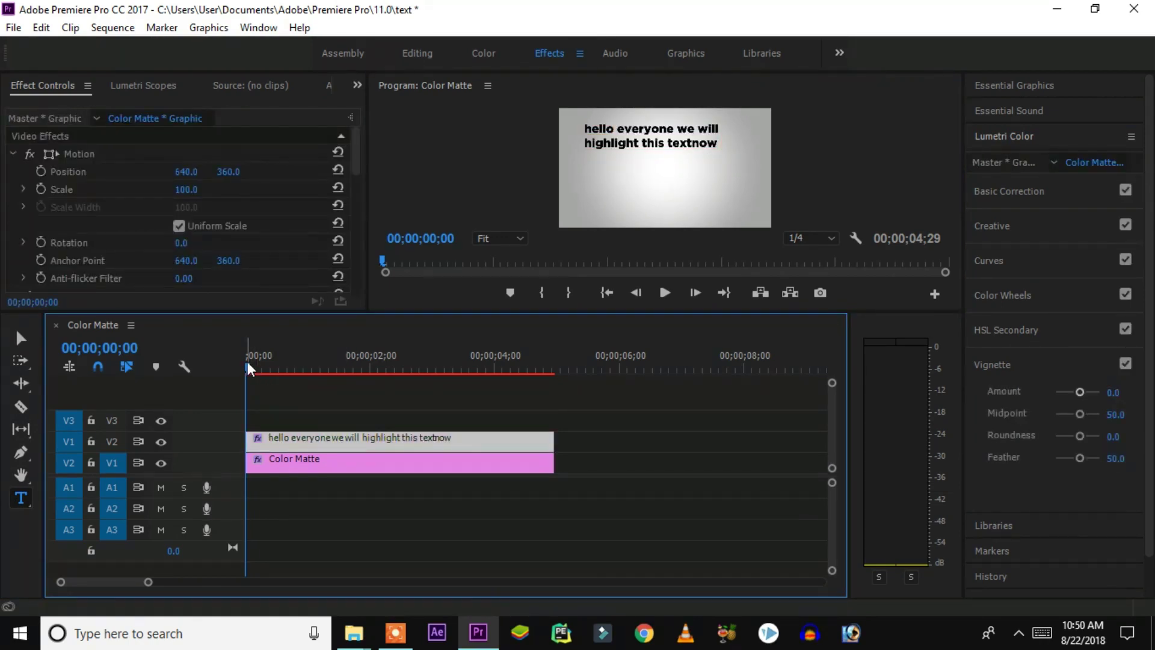
drag(247, 363, 333, 364)
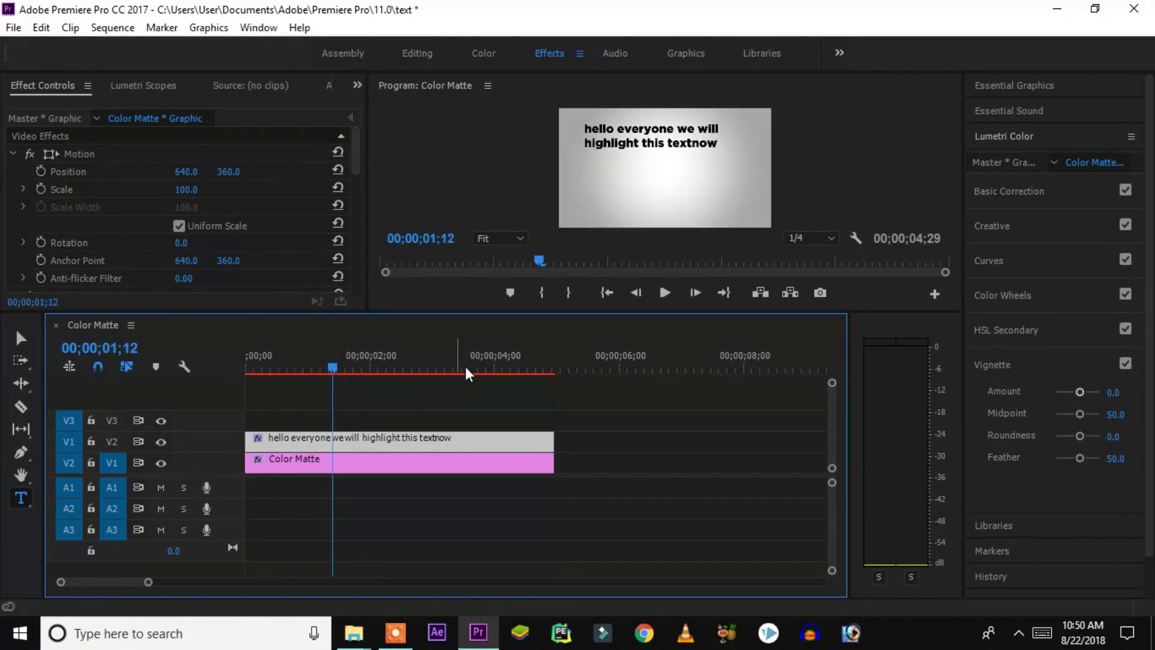
click(824, 297)
click(623, 375)
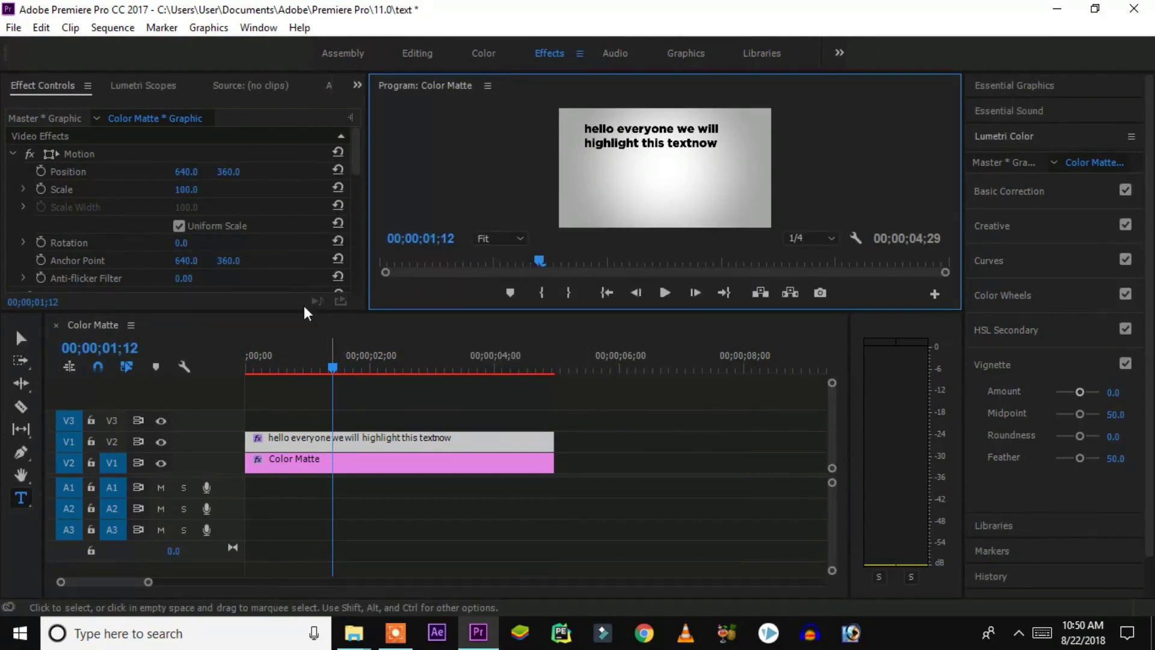
click(353, 59)
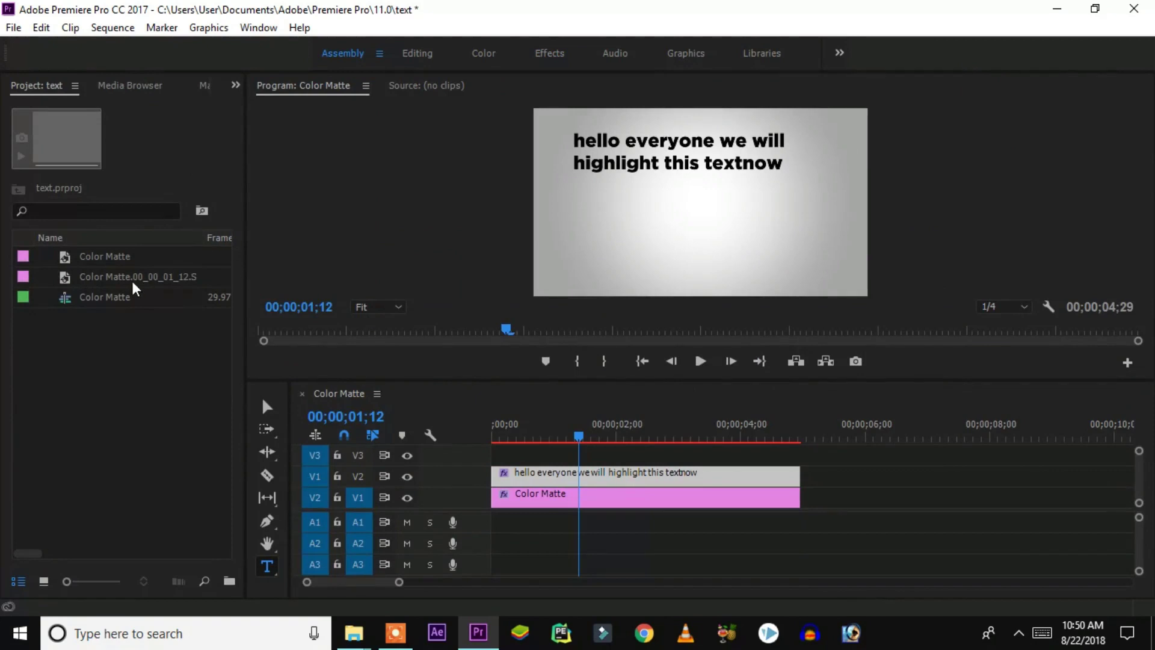
Step: Replace the matte and text clips with the exported BMP still on V1 at 00;00;00;00
drag(133, 289, 834, 481)
drag(782, 529, 742, 462)
key(Delete)
click(882, 479)
drag(883, 478, 539, 499)
drag(578, 440, 493, 444)
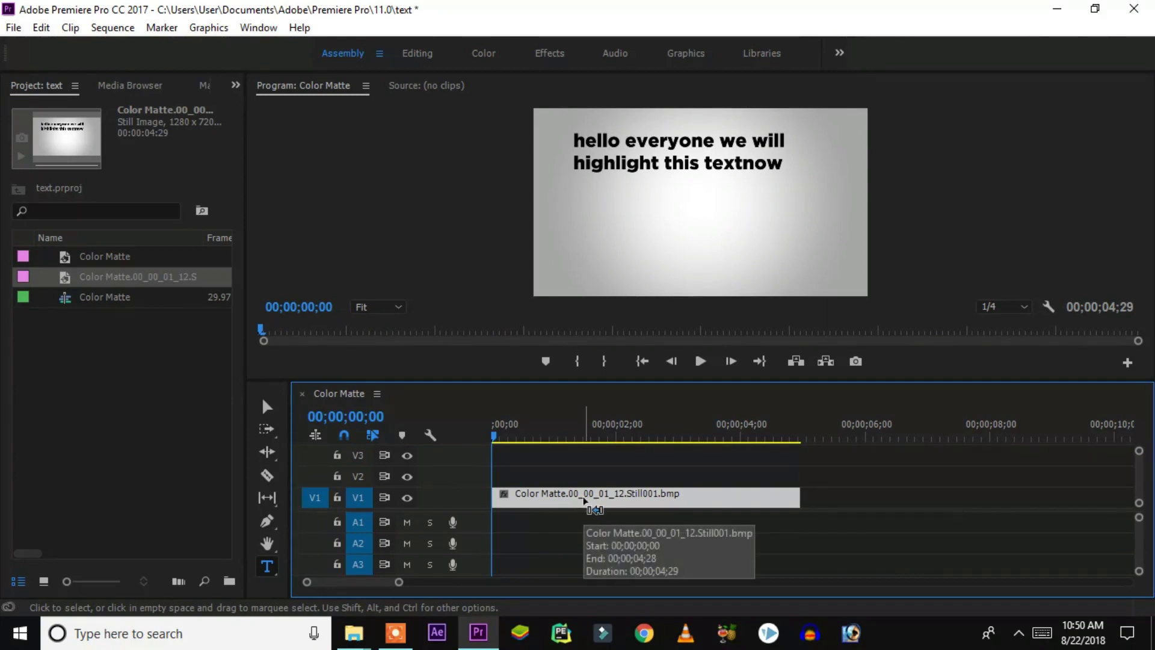
Step: Paste a copy of the still onto V2 at the sequence start
key(End)
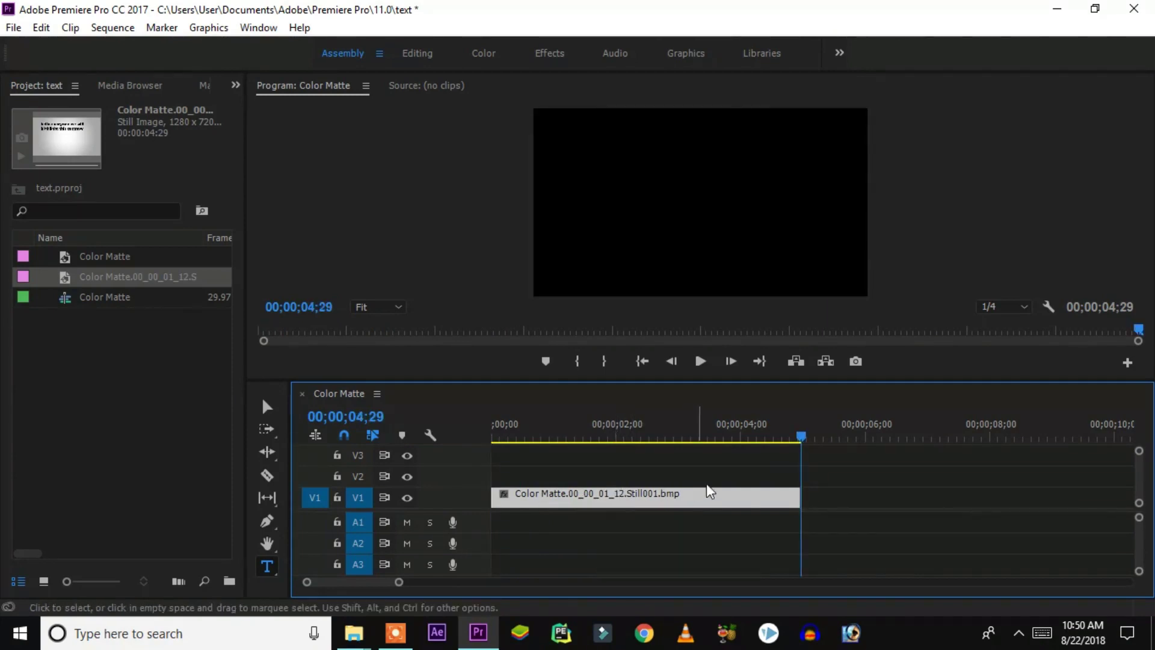
key(ctrl+v)
drag(894, 495, 571, 474)
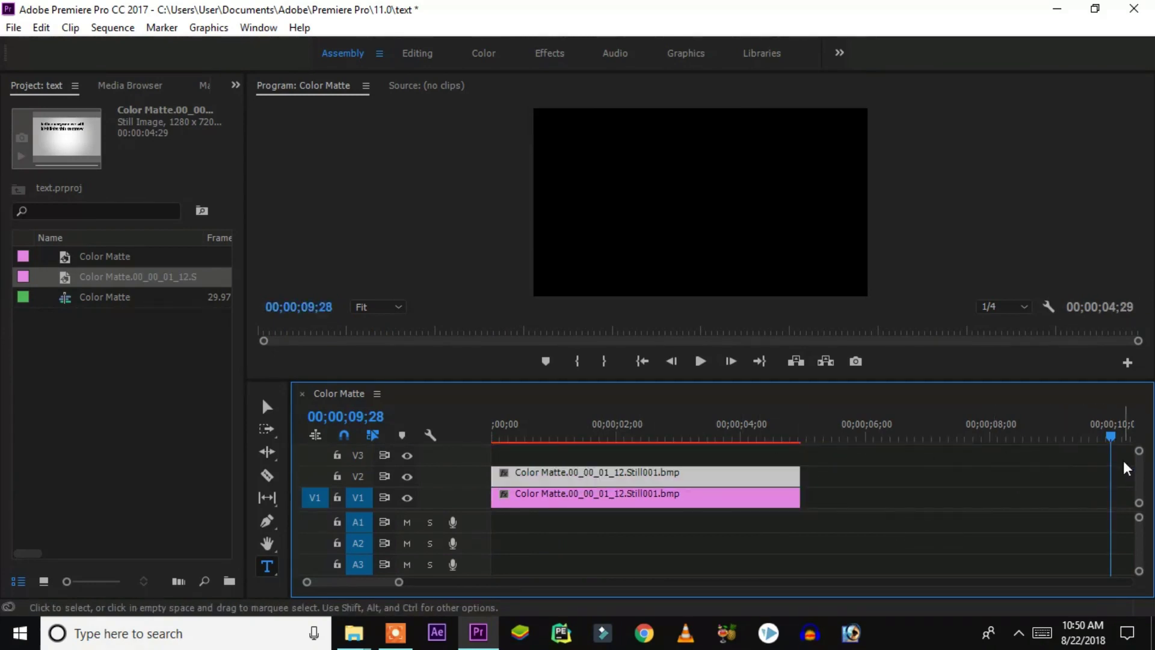
drag(1111, 438, 544, 438)
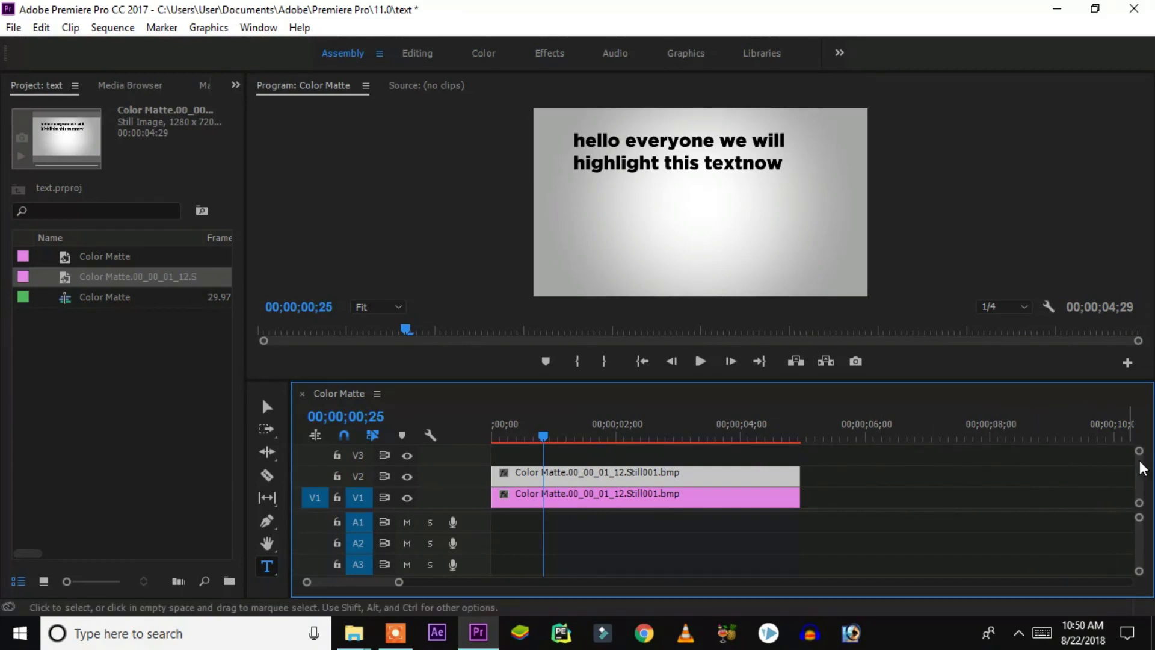
drag(1140, 451, 1140, 456)
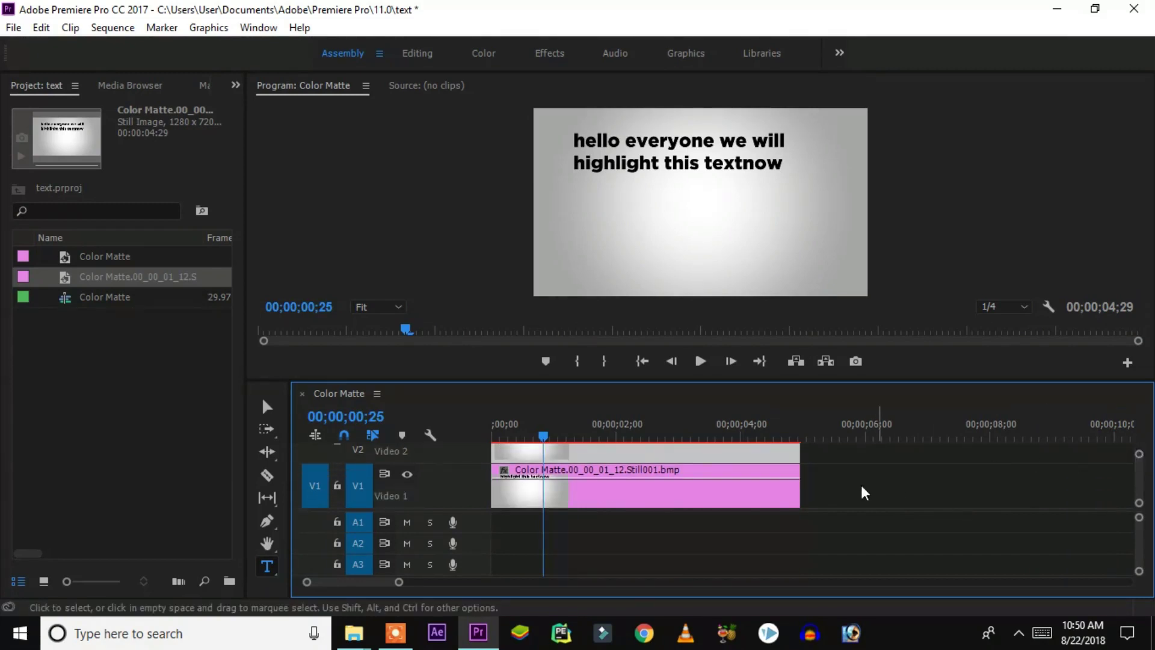
Step: Lower the V1 still's opacity and park the playhead at 00;00;02;07
click(736, 482)
drag(736, 481, 735, 492)
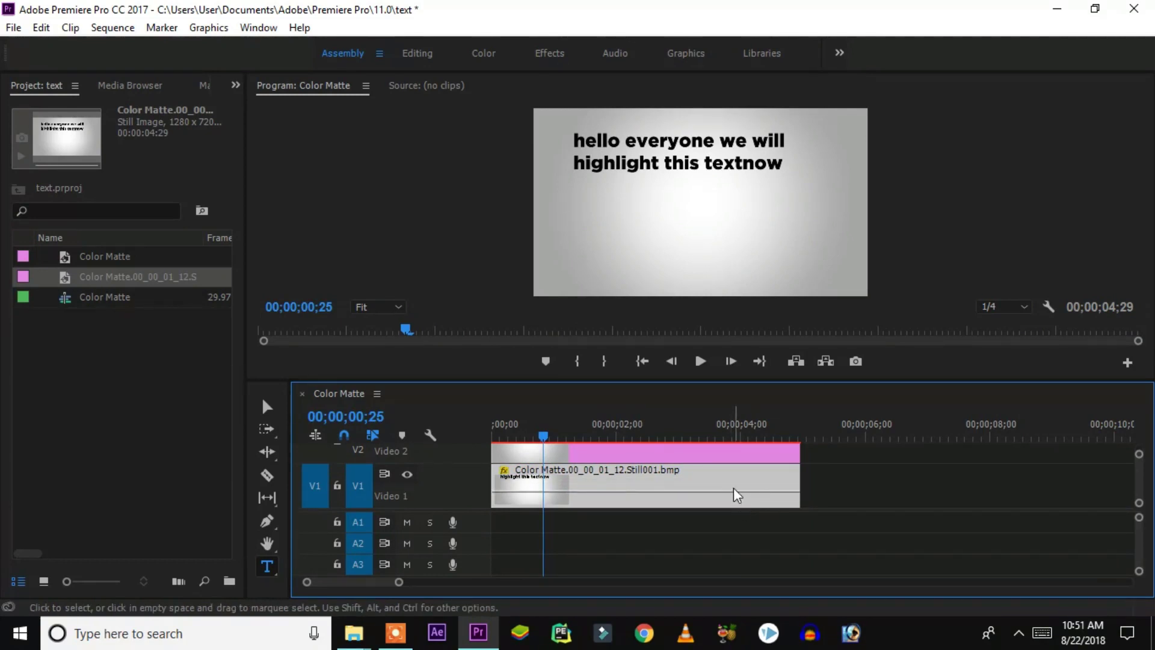
click(680, 455)
click(655, 332)
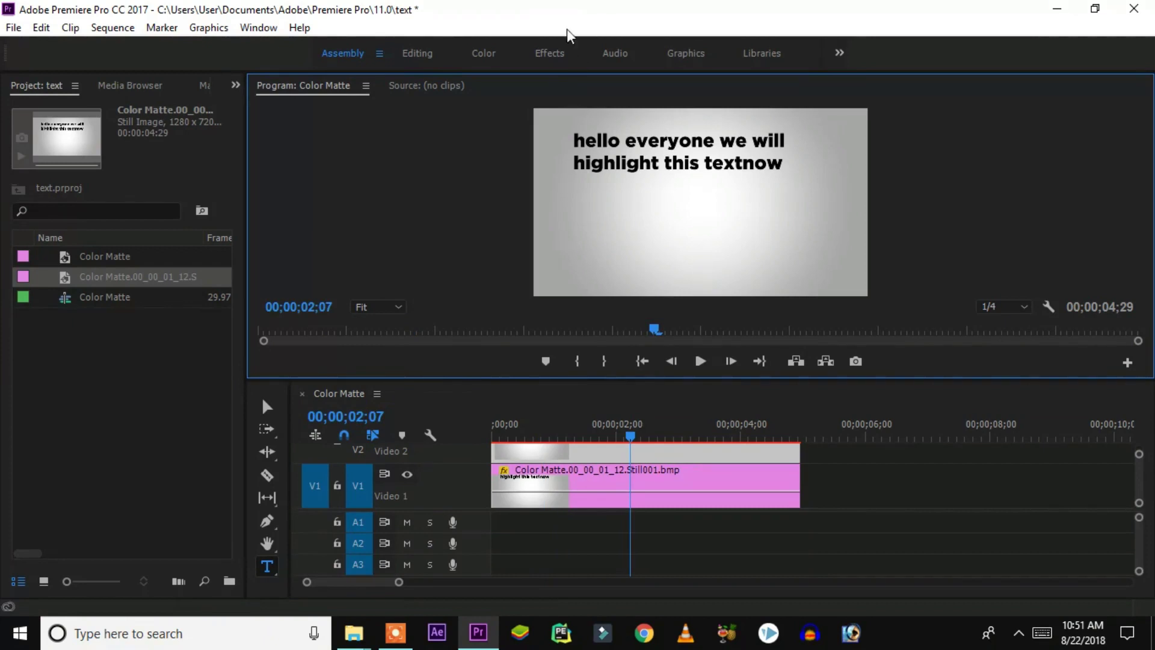
click(557, 54)
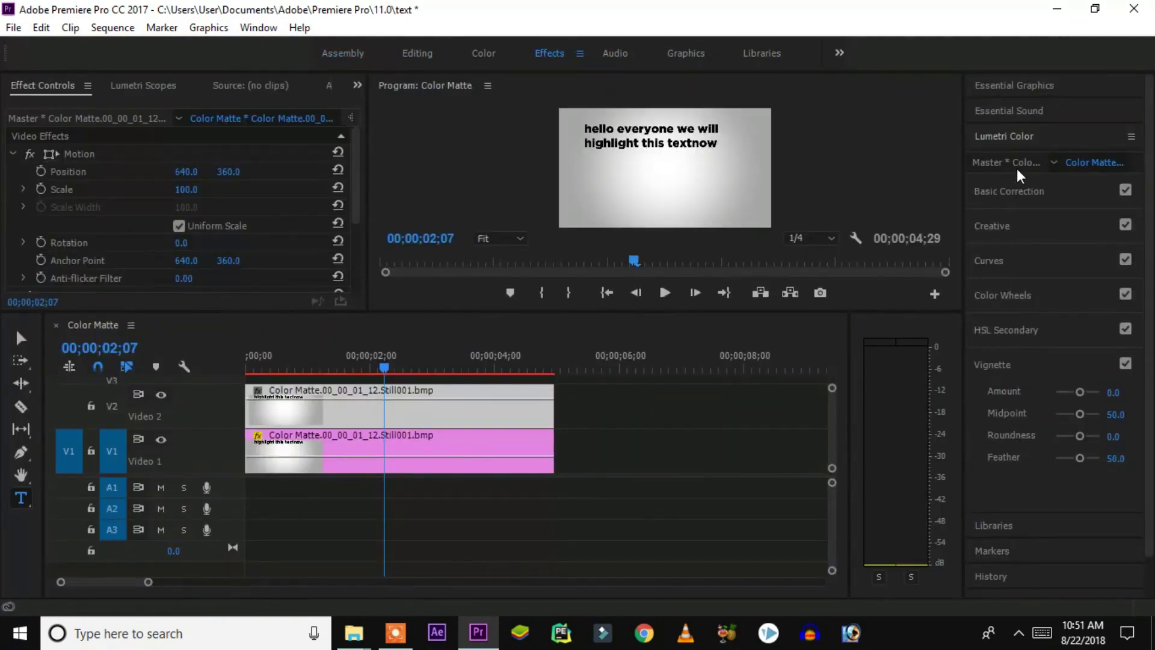
Step: Search 'crop' in the Effects library and apply Crop to the V2 still
scroll(1071, 481, down, 2)
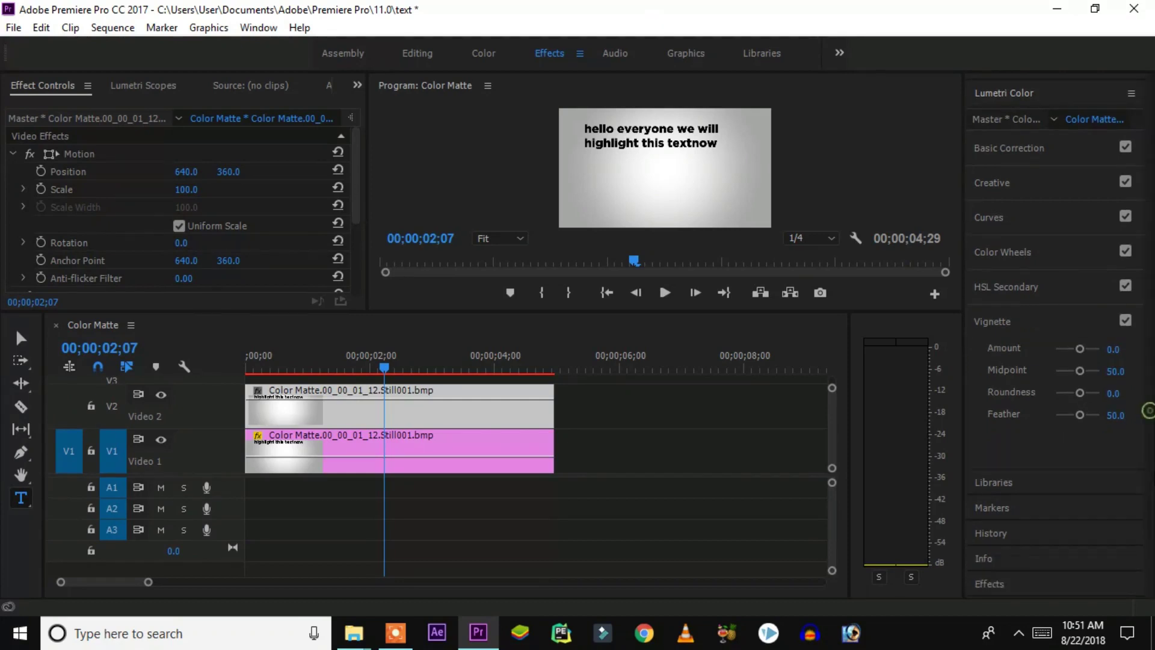
click(989, 585)
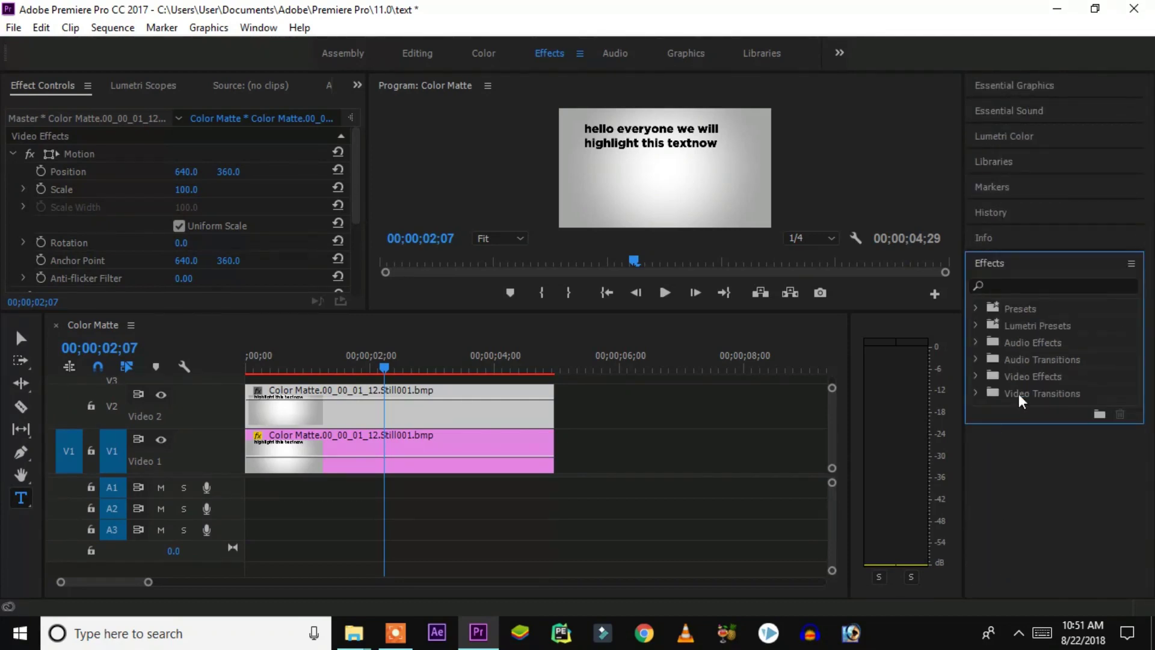
click(1006, 287)
text(crop)
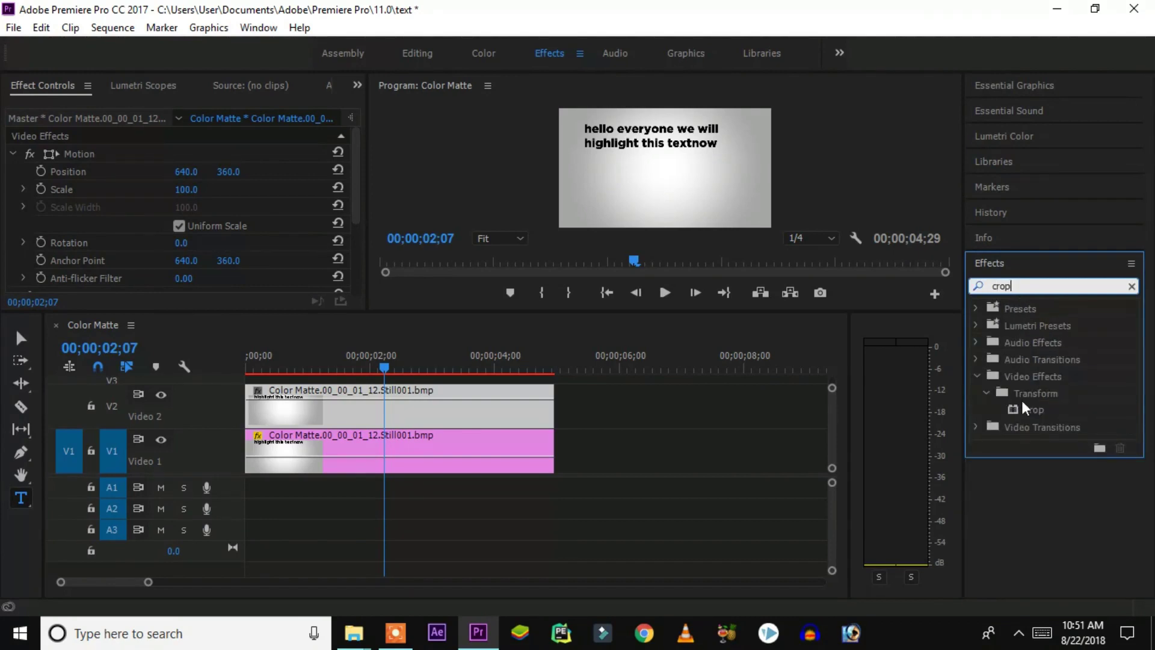
drag(1032, 411, 497, 409)
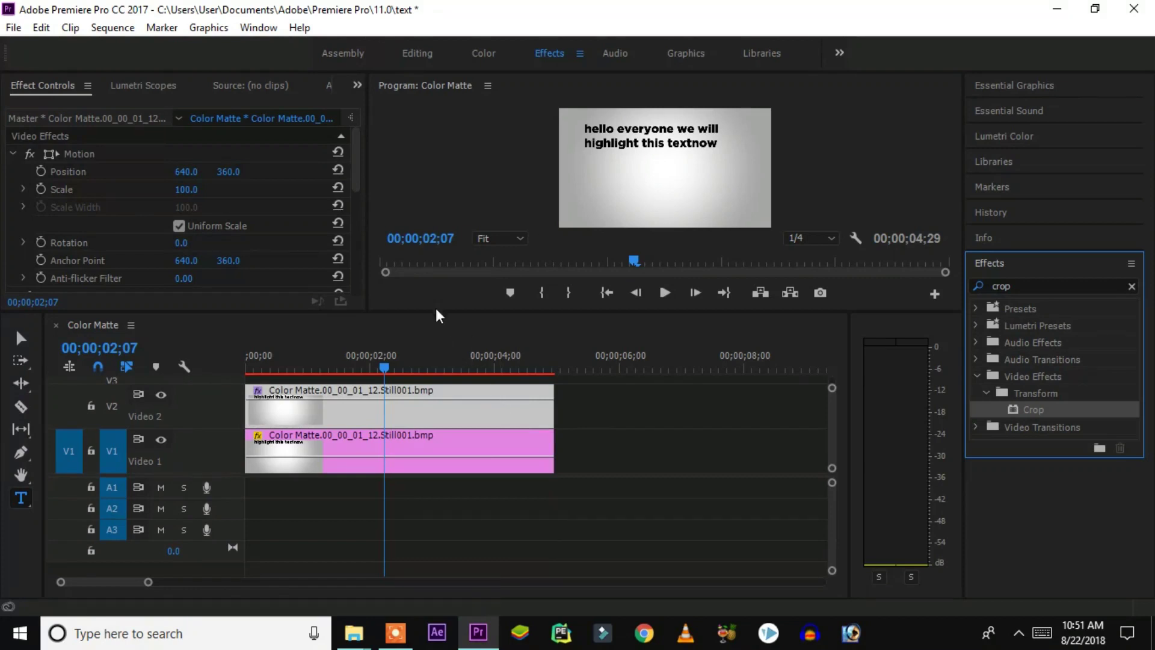
drag(355, 178, 342, 284)
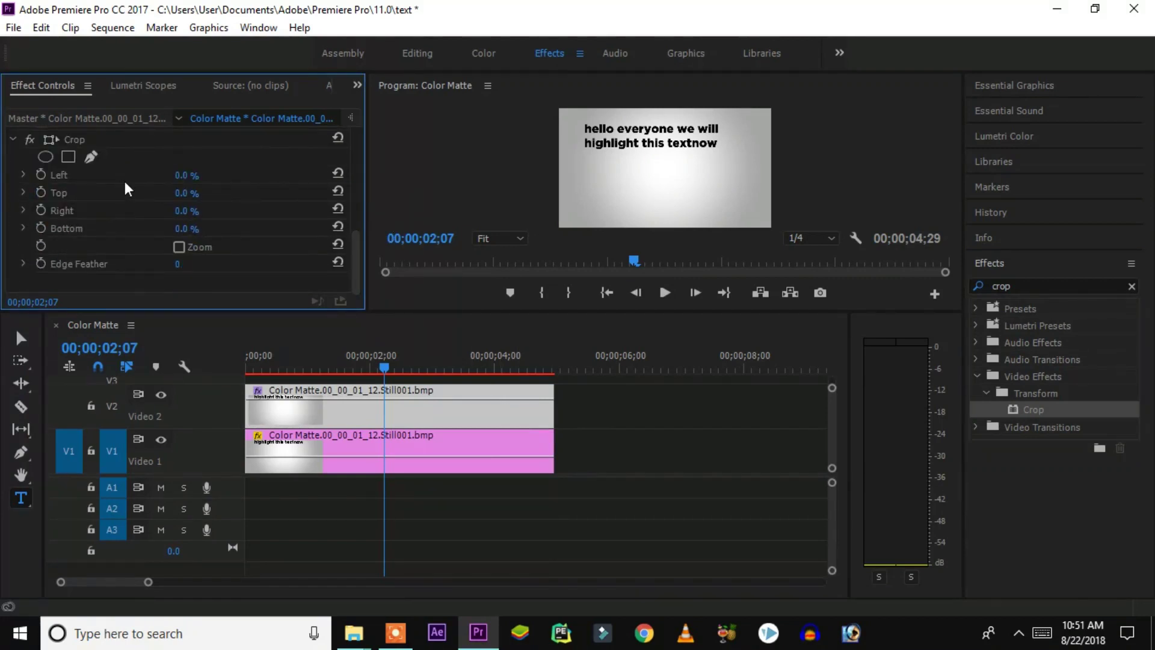
Step: Crop the V2 still to the first text line: Left 10.4%, Top 12.1%, Right 23.1%, Bottom 77.3%
click(74, 139)
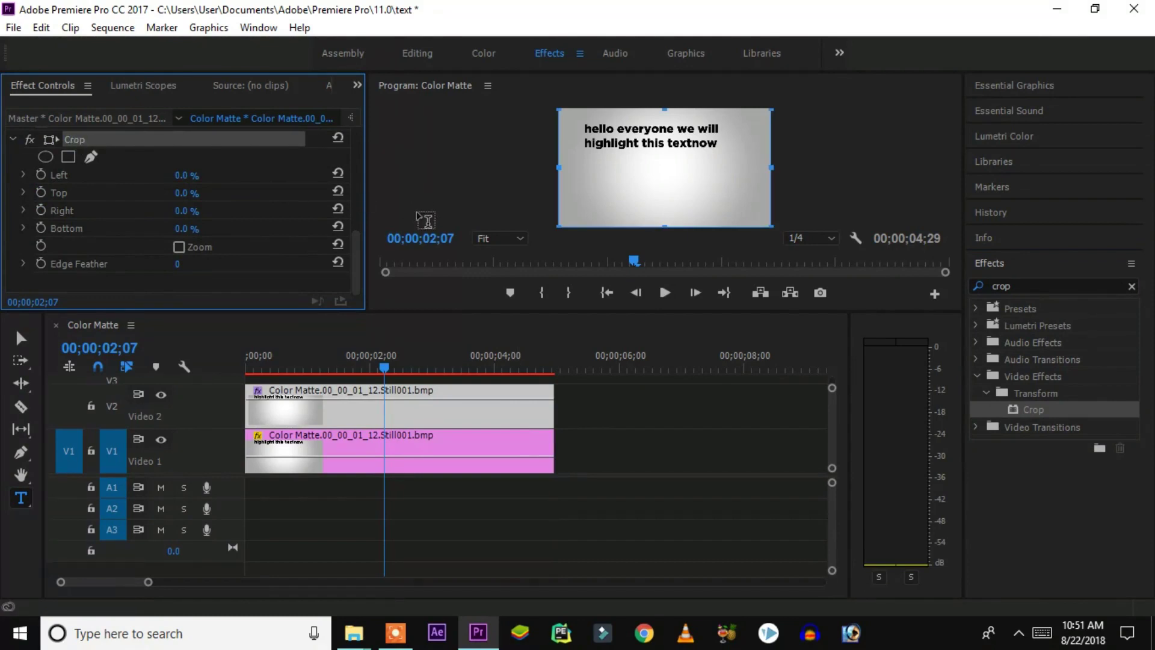
drag(663, 227, 670, 119)
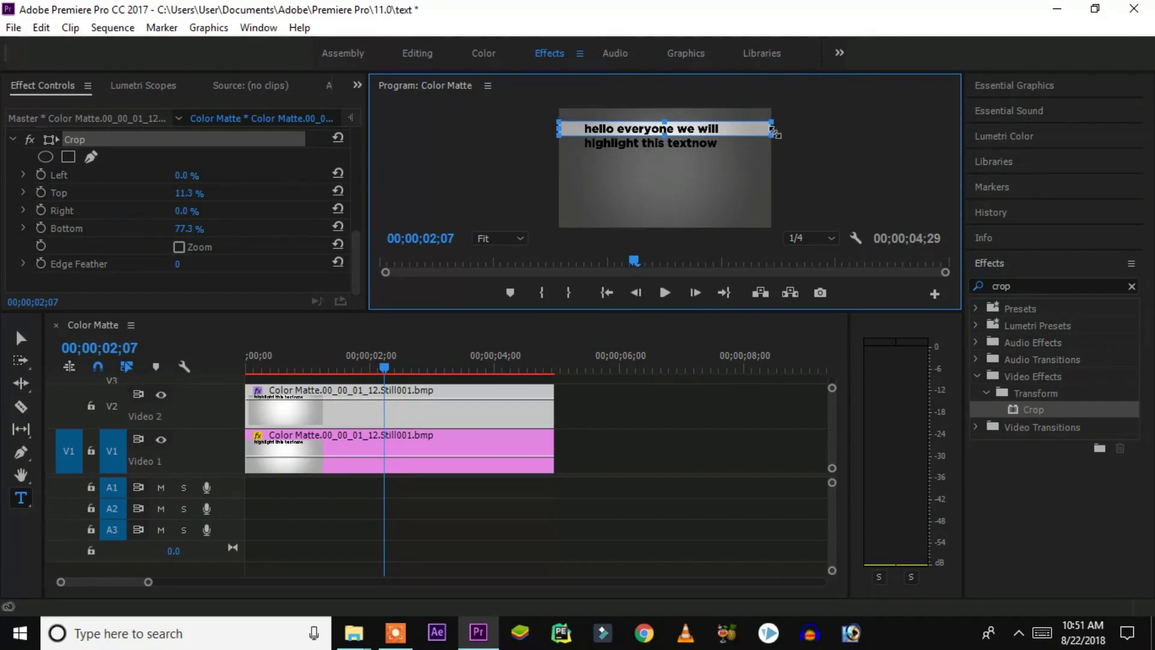
drag(773, 130, 724, 121)
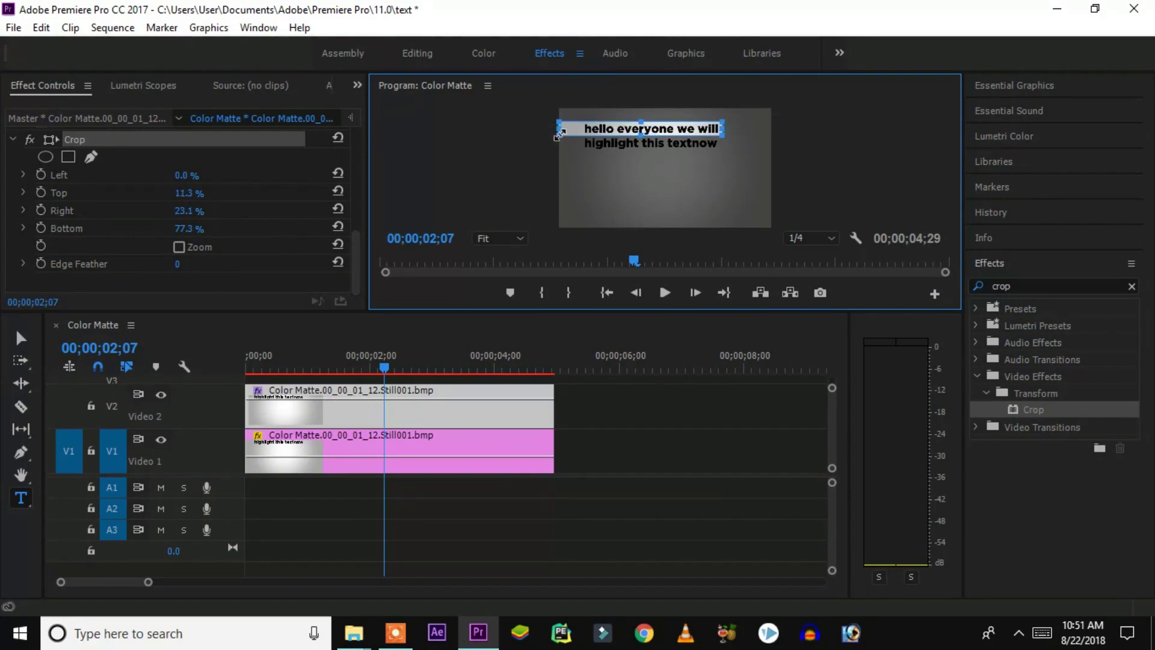
drag(558, 121, 578, 120)
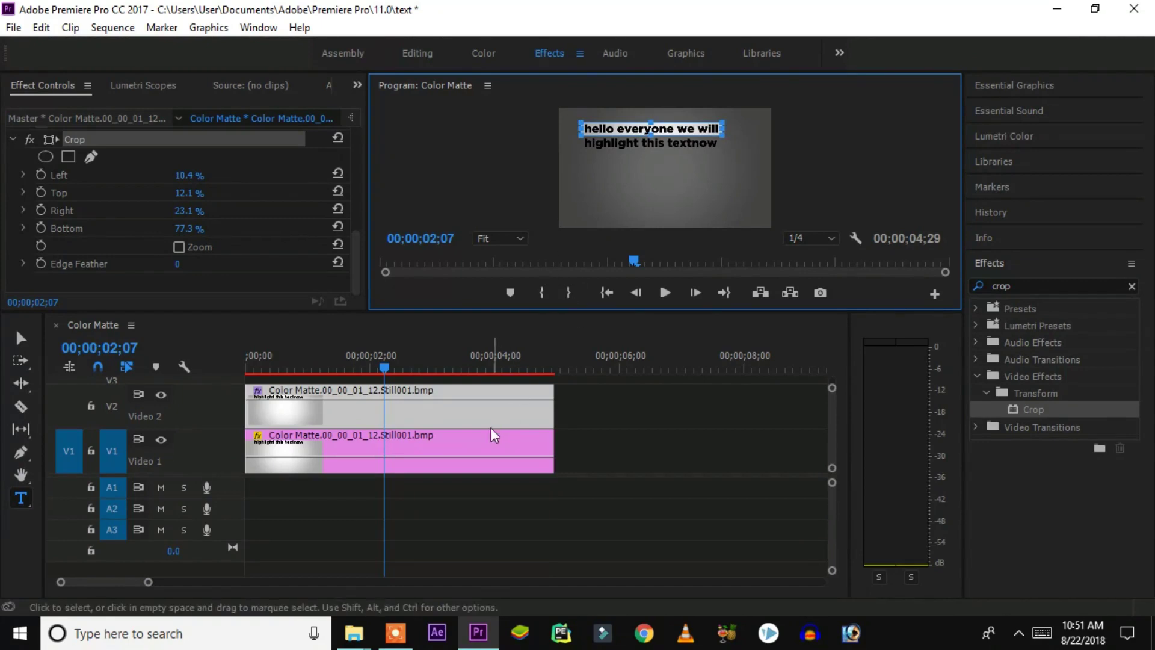
click(484, 467)
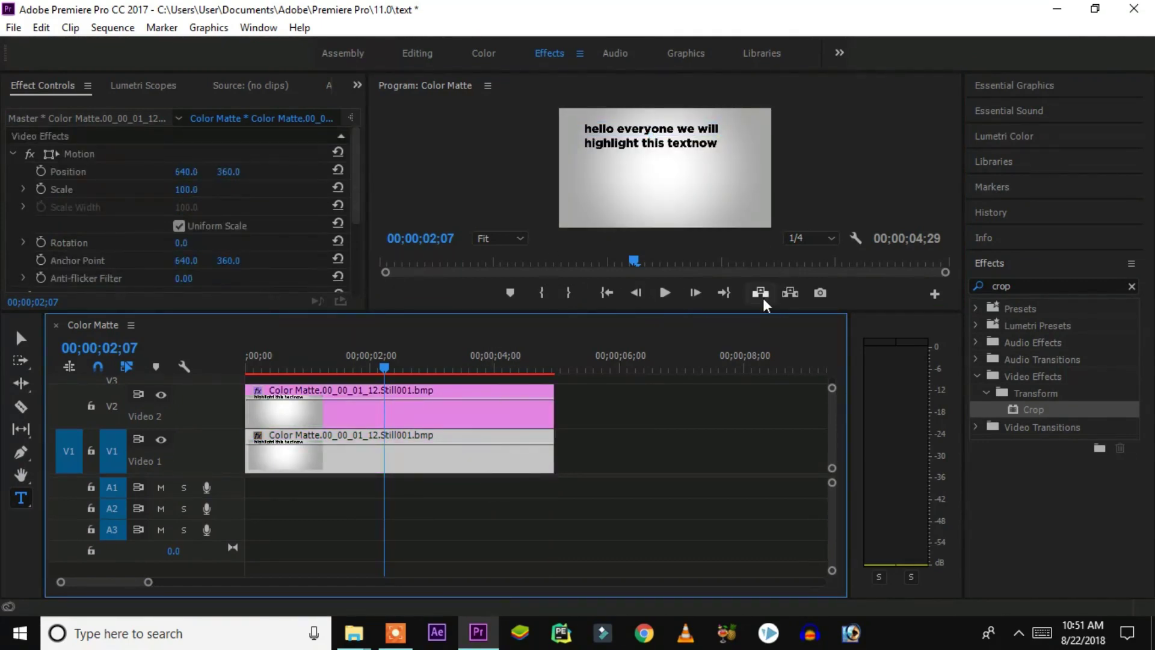
Step: Tint the cropped bar with Lumetri Temperature 100.0 and Tint -100.0
click(500, 415)
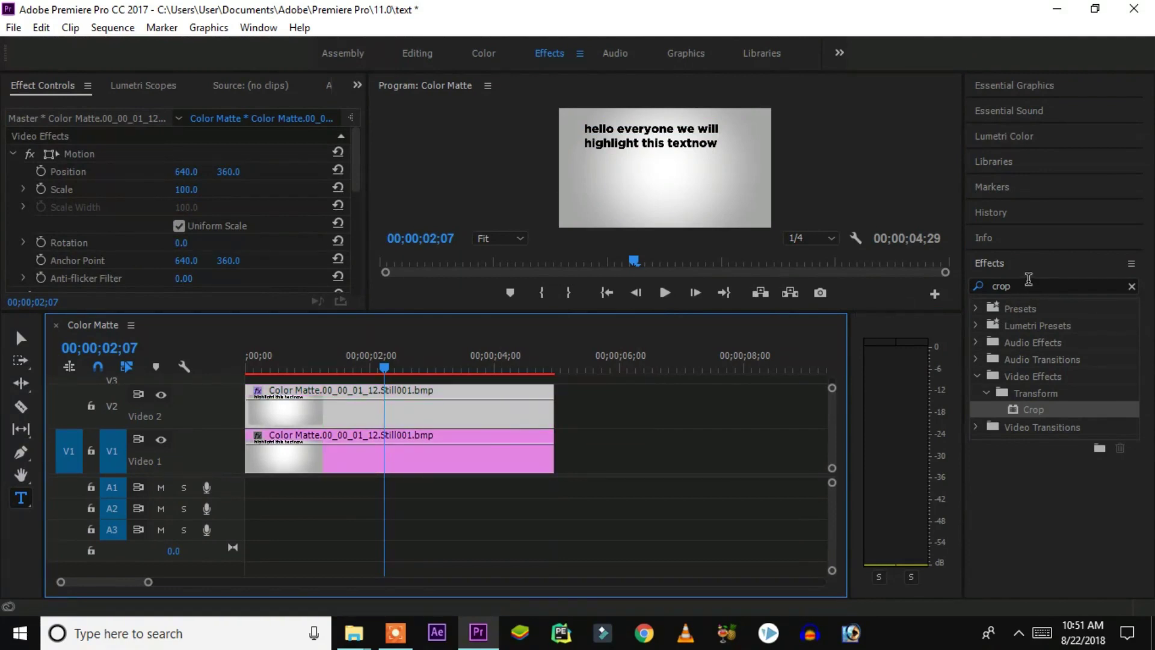
click(1013, 137)
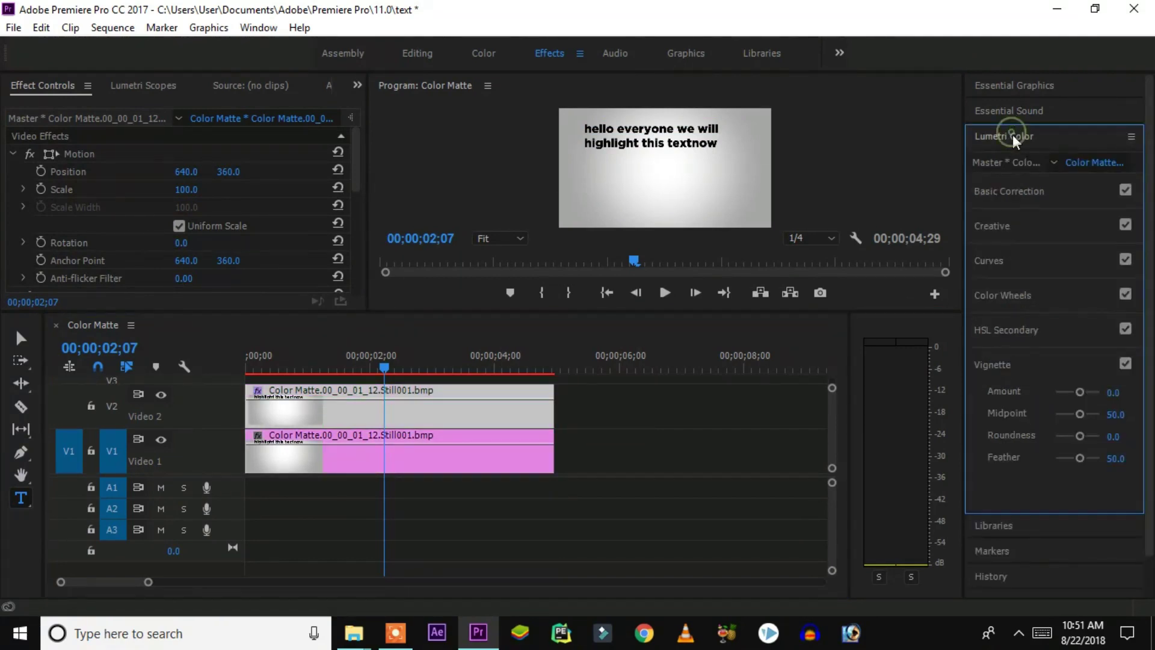
click(1031, 190)
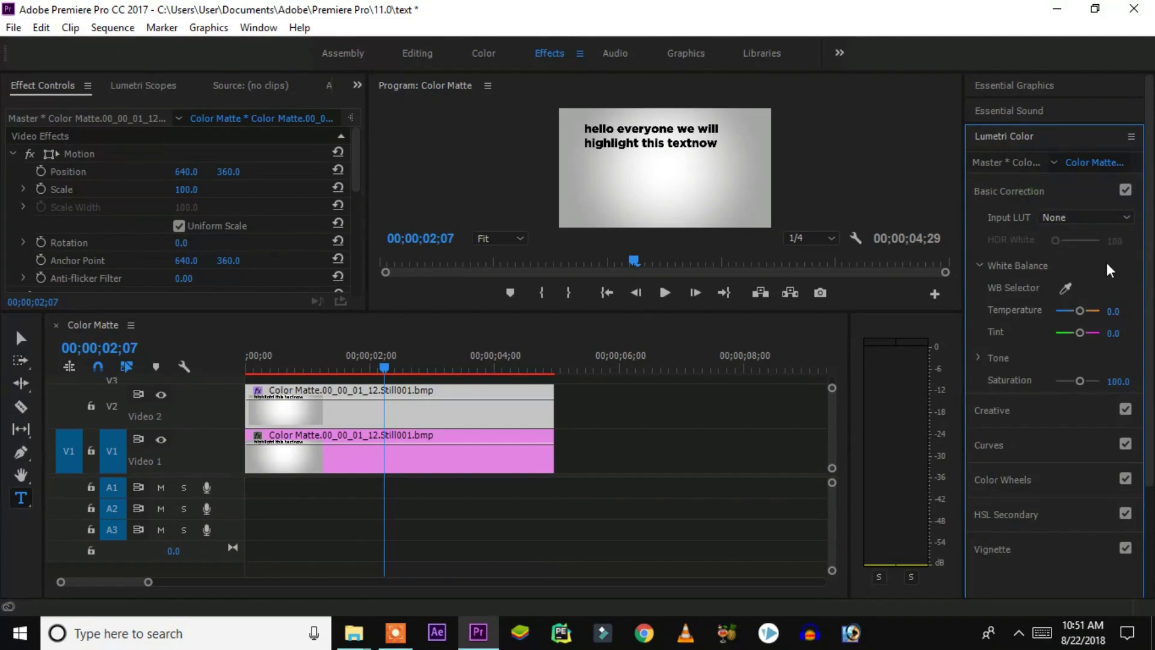
drag(1081, 311, 1047, 330)
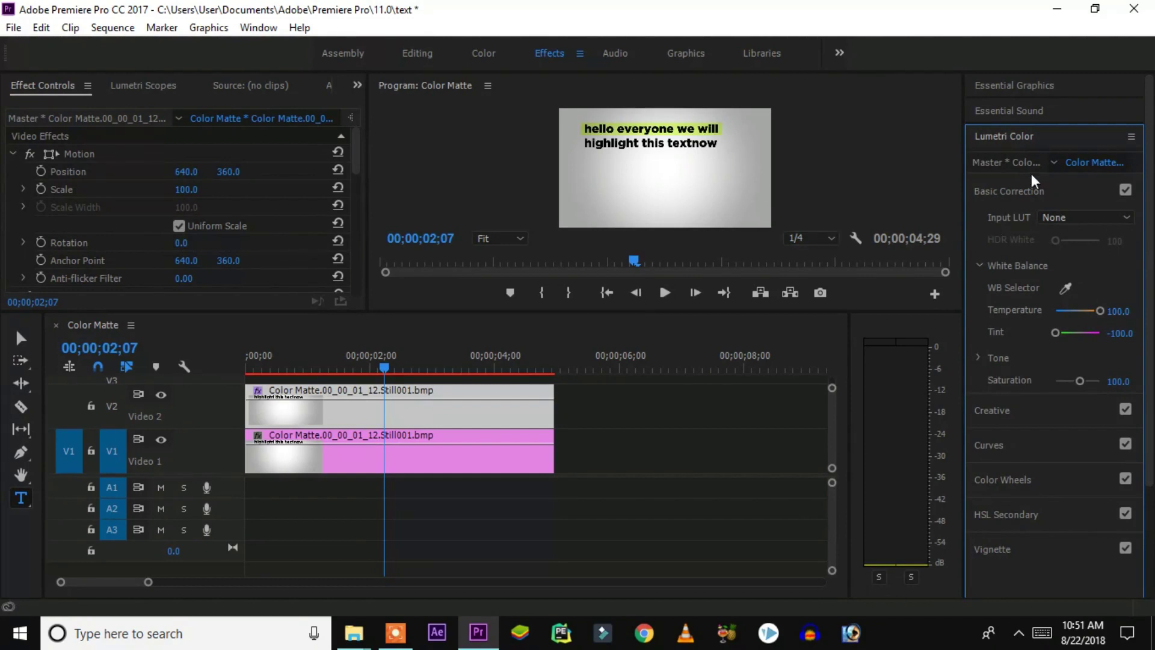
click(1003, 147)
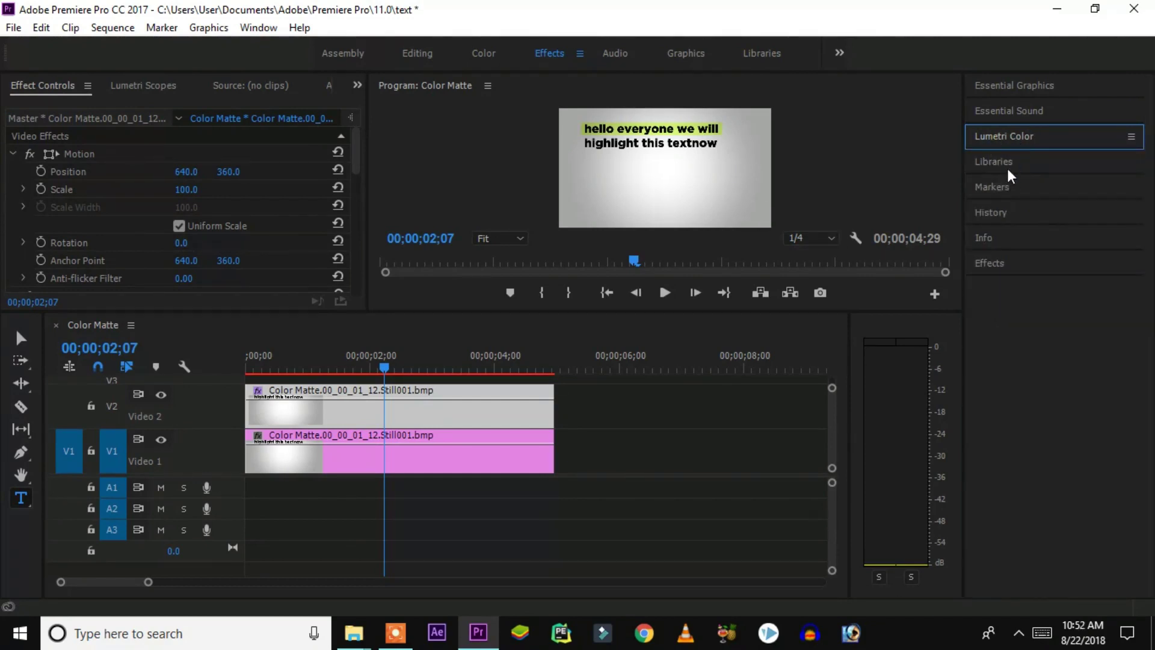
Step: Search 'linear' in the Effects panel and apply Linear Wipe to the V2 still
click(992, 266)
click(1044, 290)
key(ctrl+a)
key(BackSpace)
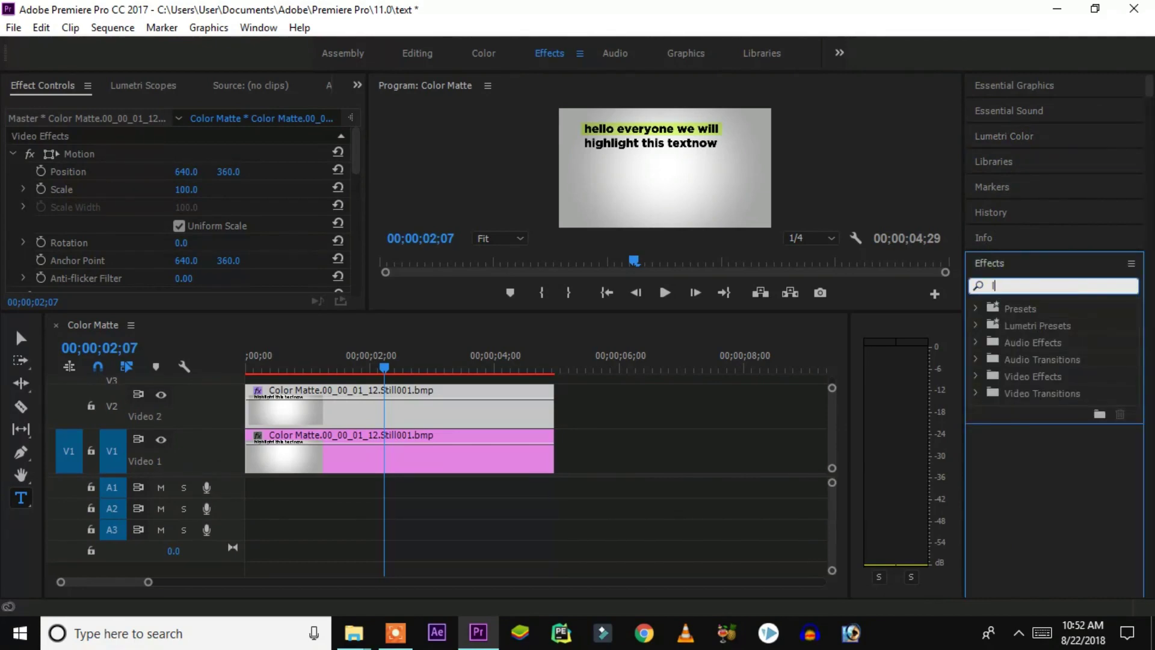
text(linear)
drag(1055, 409, 524, 394)
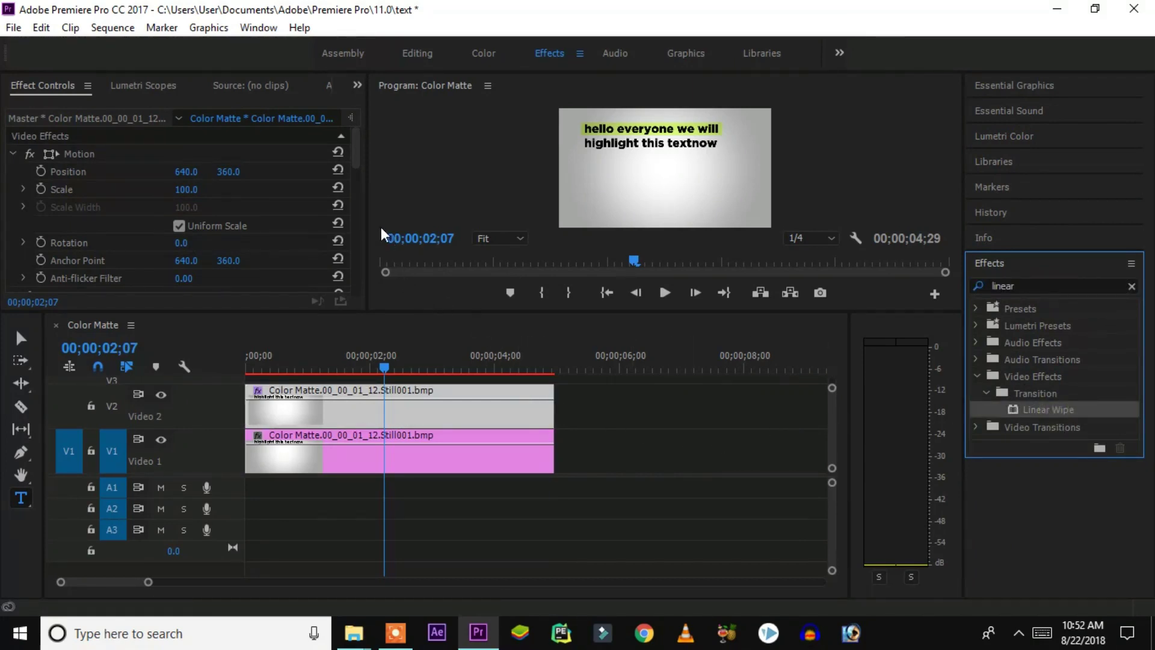
drag(356, 154, 328, 293)
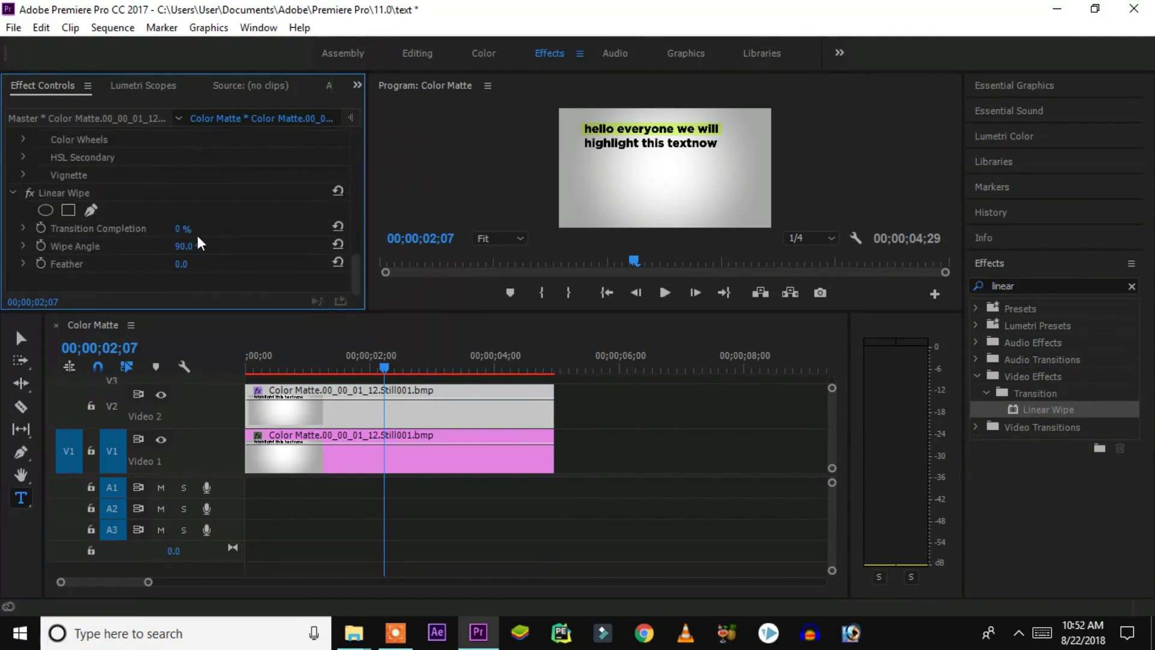
Step: Set the Linear Wipe angle to -90° and return the playhead to 00;00;00;00
click(180, 247)
text(-)
key(Return)
drag(384, 368, 219, 384)
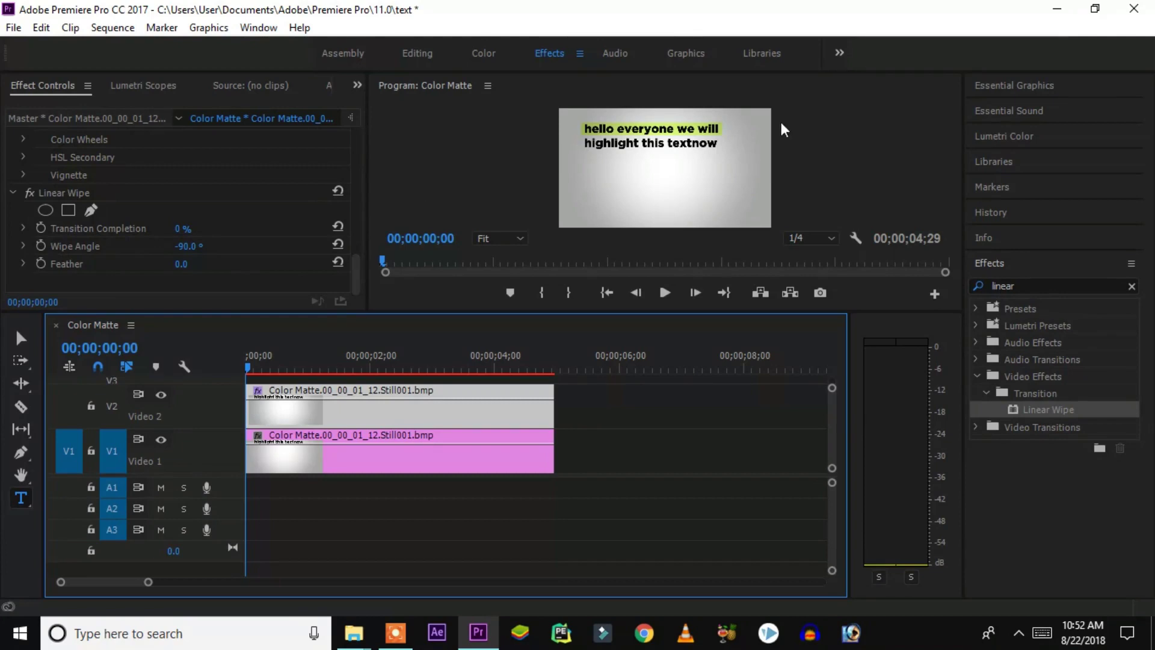
click(38, 227)
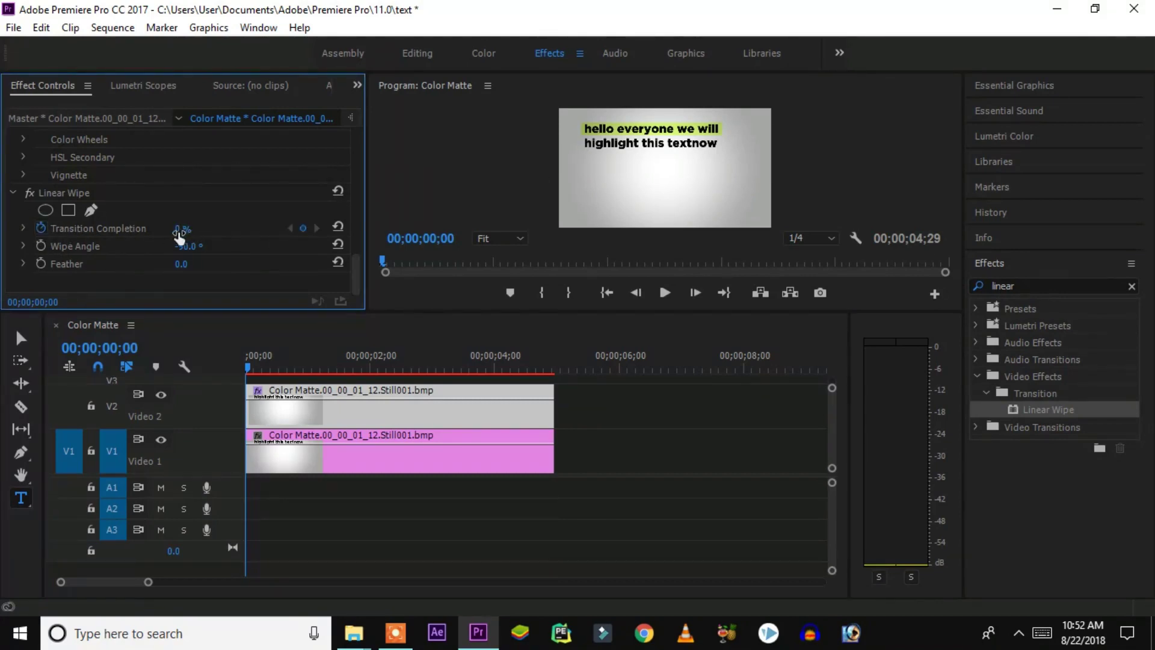
Step: Keyframe Transition Completion from 100% at the start to 0% at 00;00;02;28, then play it back
drag(179, 229, 253, 229)
drag(248, 366, 431, 370)
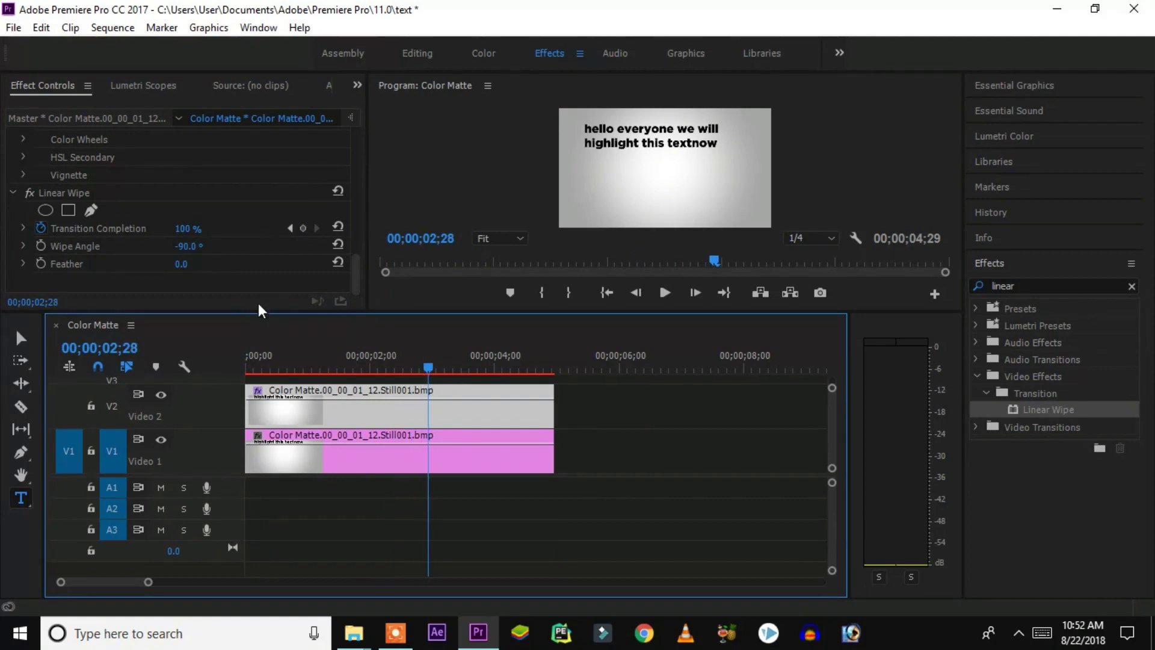
click(192, 228)
text(0)
key(Return)
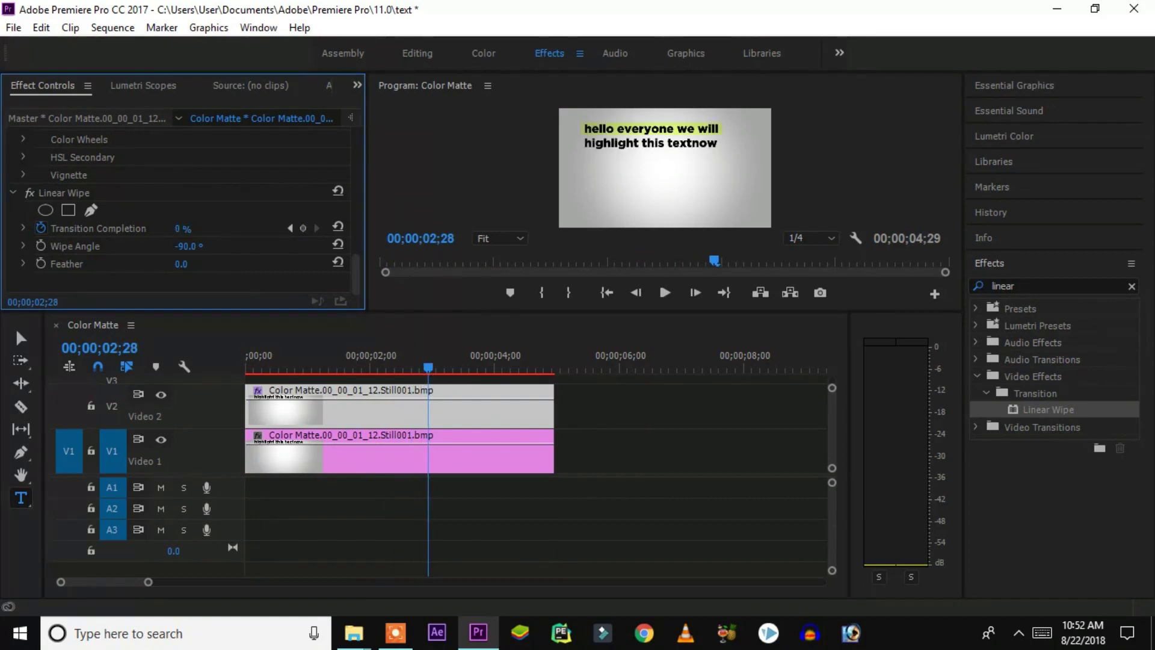
click(427, 365)
key(Home)
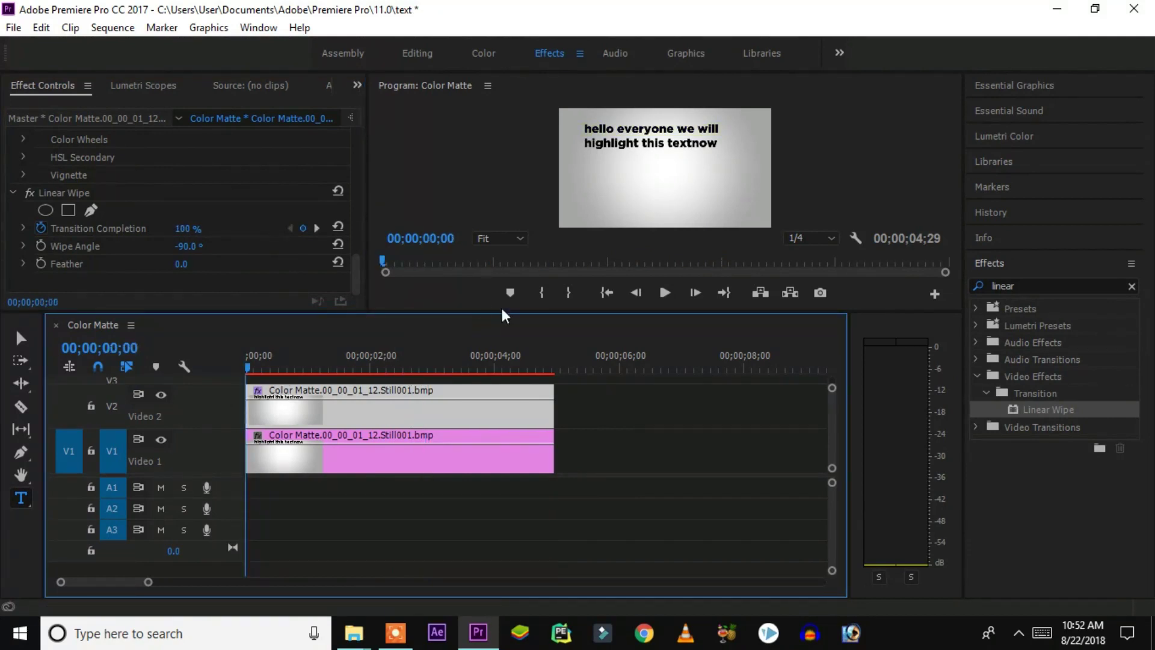
click(664, 293)
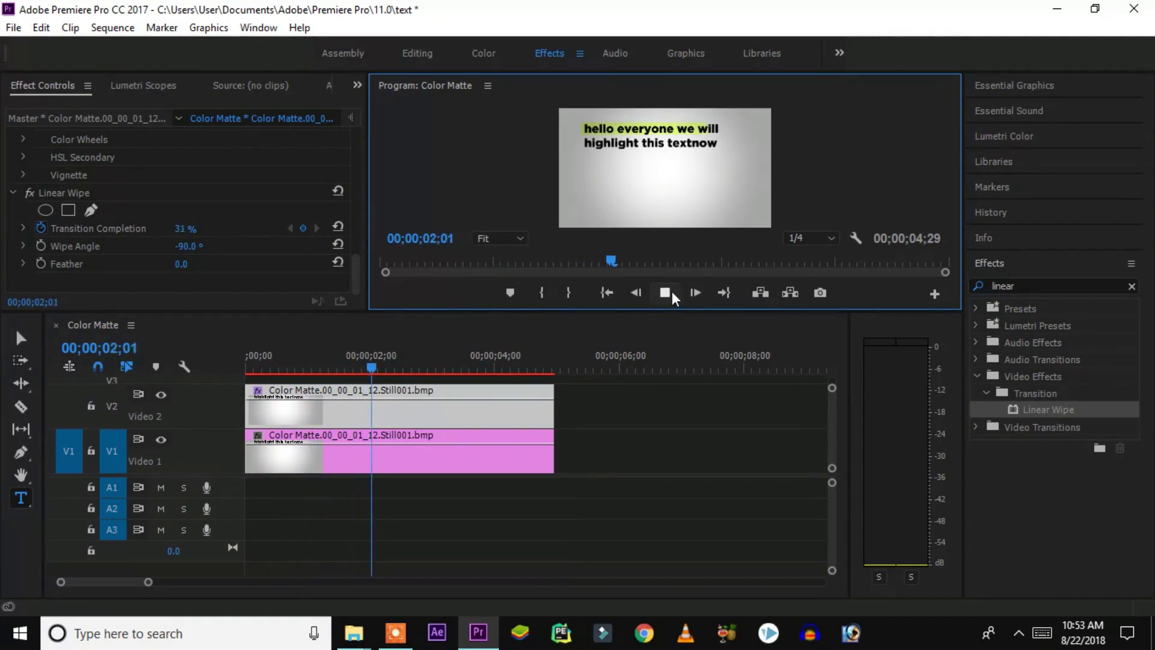
click(672, 292)
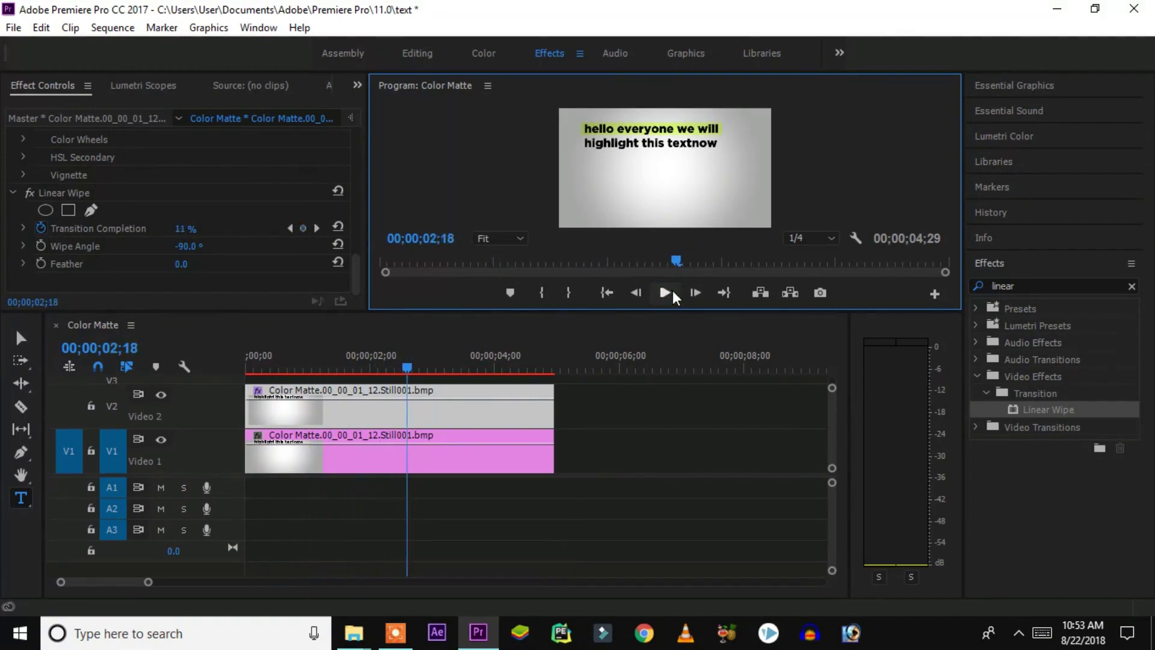
mouse_move(834, 390)
mouse_down()
mouse_move(833, 364)
mouse_move(832, 387)
mouse_up()
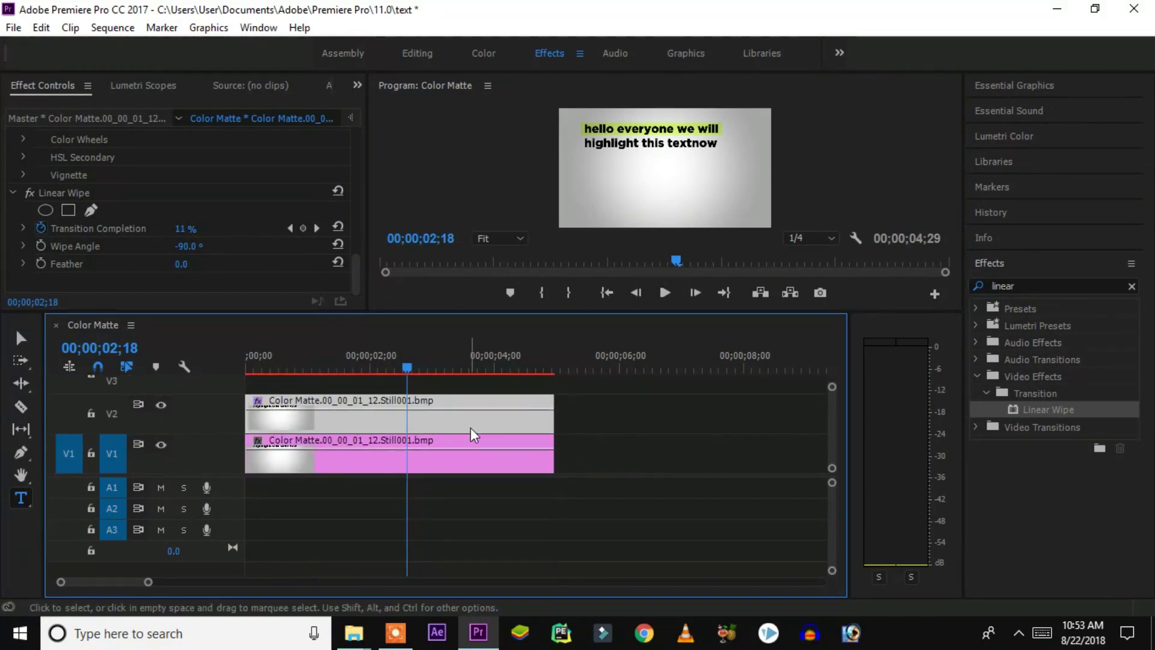
Step: Paste a copy of the V2 highlight clip after the existing clips
drag(403, 365, 511, 368)
click(522, 419)
key(ctrl+v)
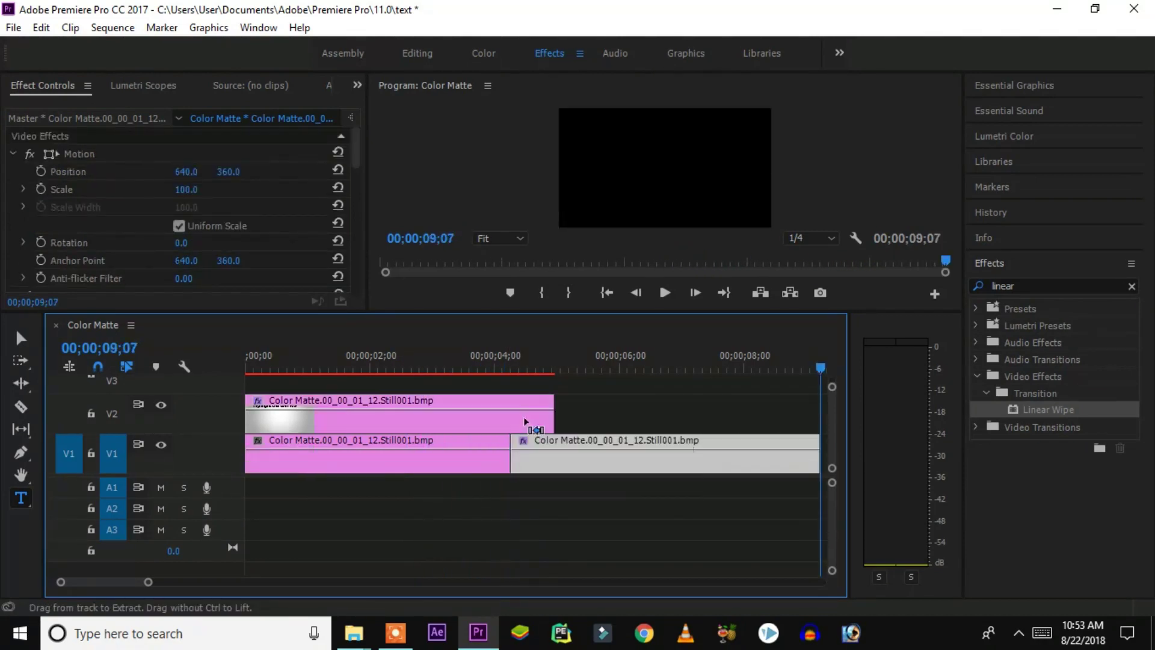
key(ctrl+z)
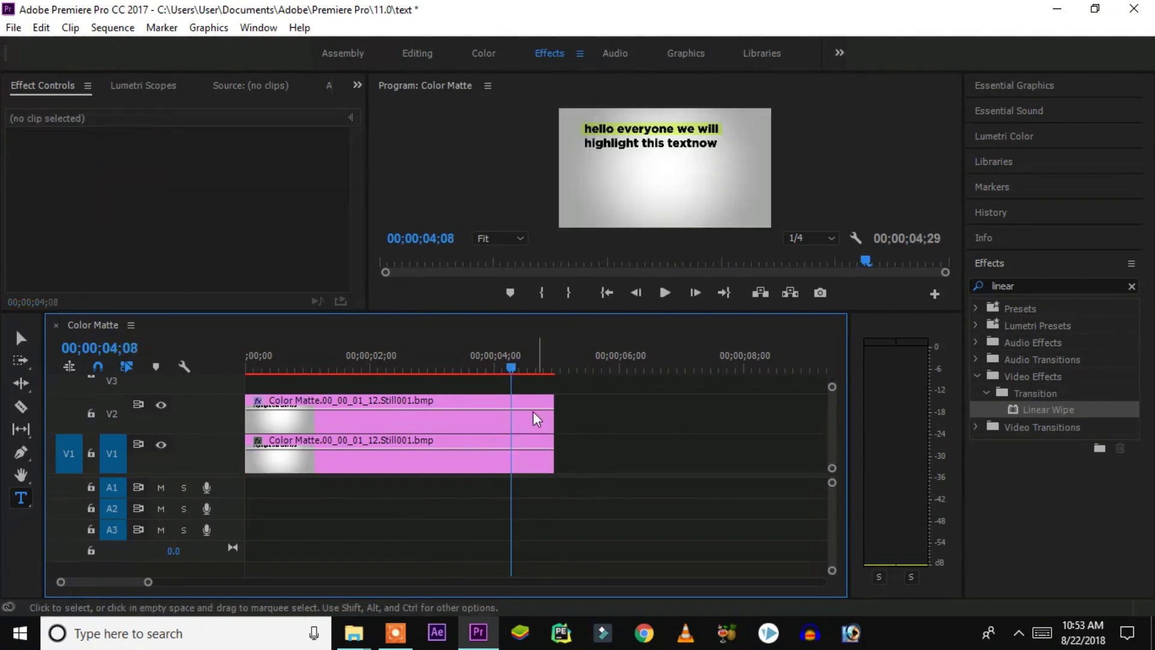
click(565, 373)
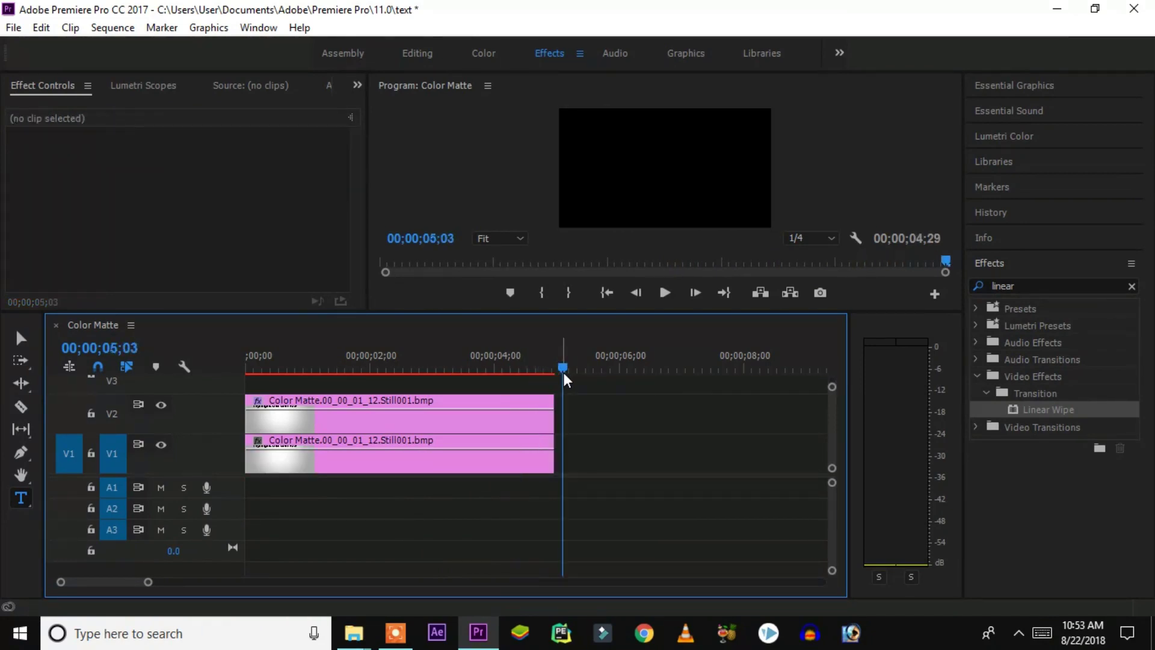
key(ctrl+x)
key(ctrl+v)
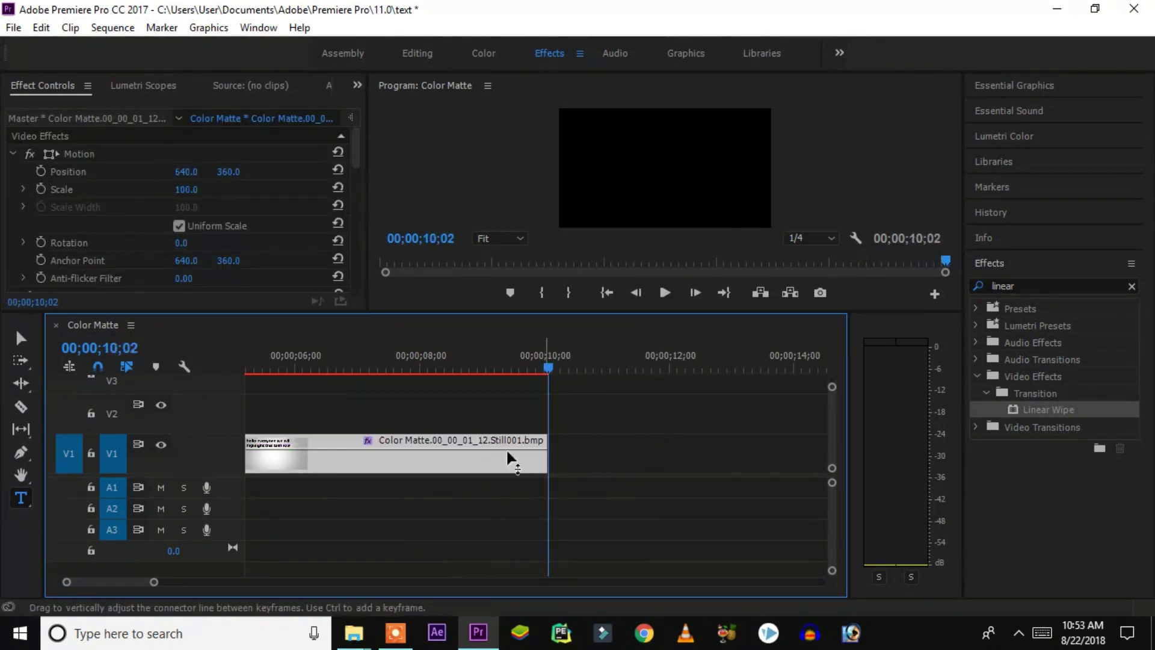
Step: Move the pasted copy onto track V3 near two seconds and check the text at 00;00;02;07
drag(833, 392, 833, 389)
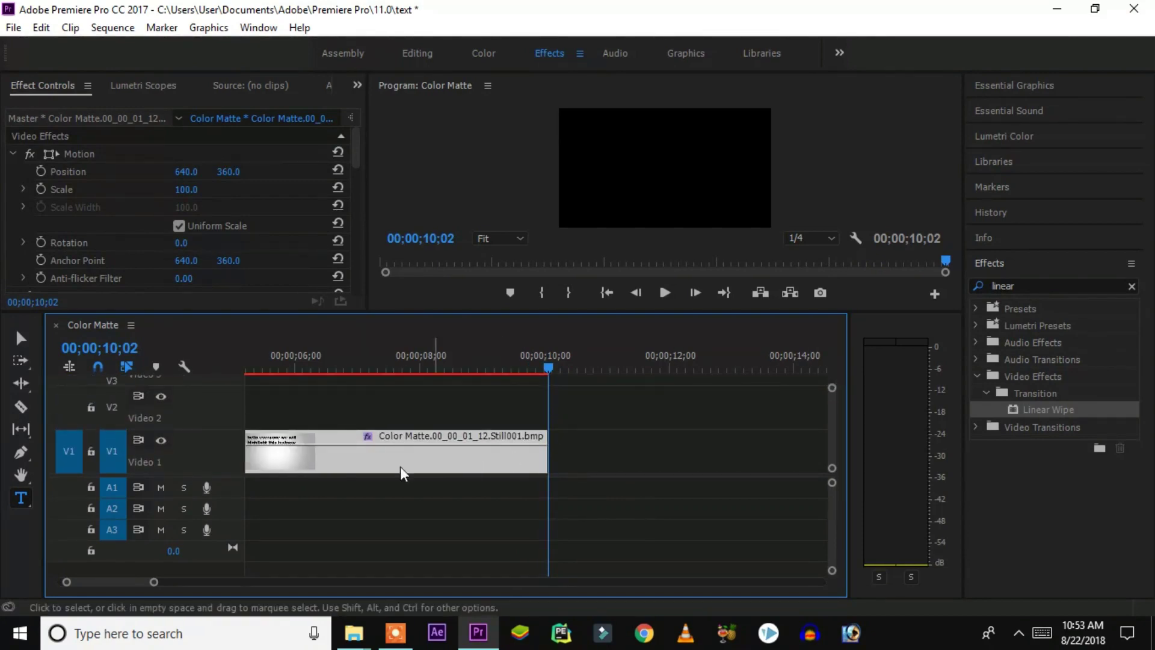
drag(127, 582, 121, 582)
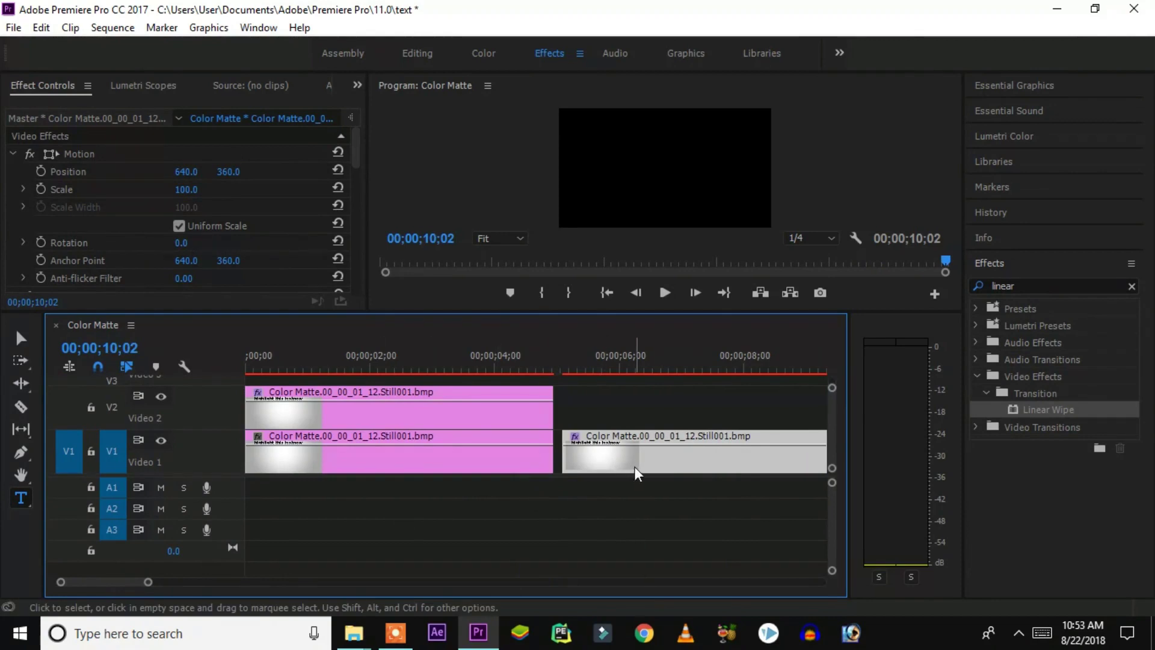
drag(633, 474, 483, 381)
mouse_move(834, 391)
mouse_down()
mouse_move(831, 375)
mouse_move(833, 386)
mouse_up()
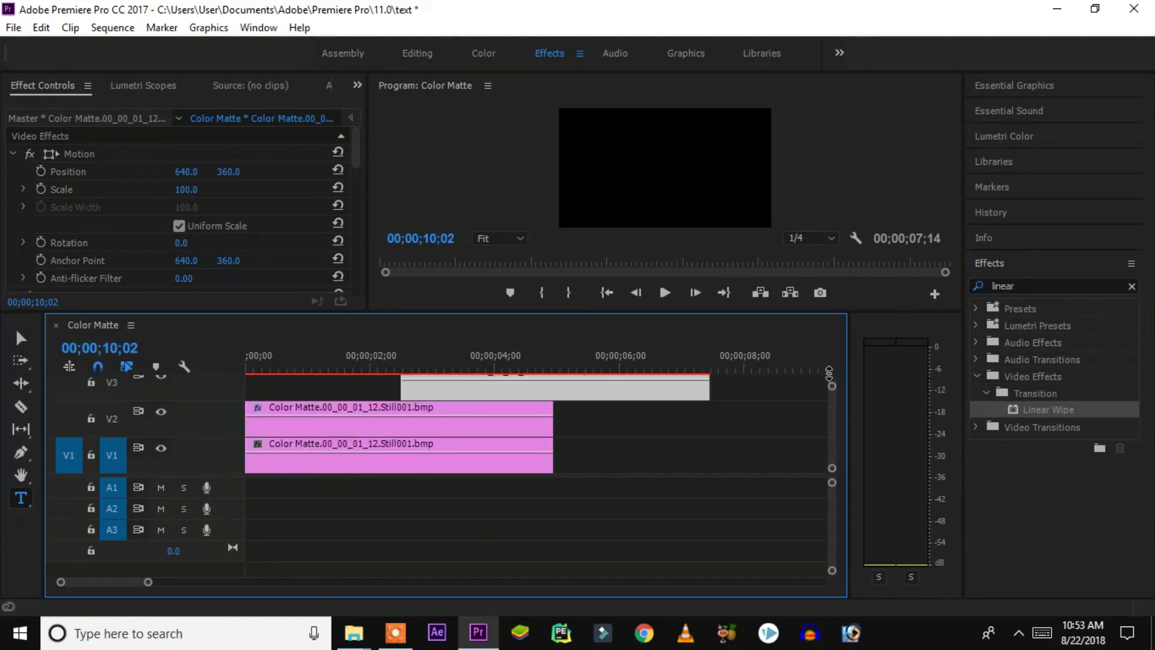
click(322, 369)
drag(320, 368, 385, 368)
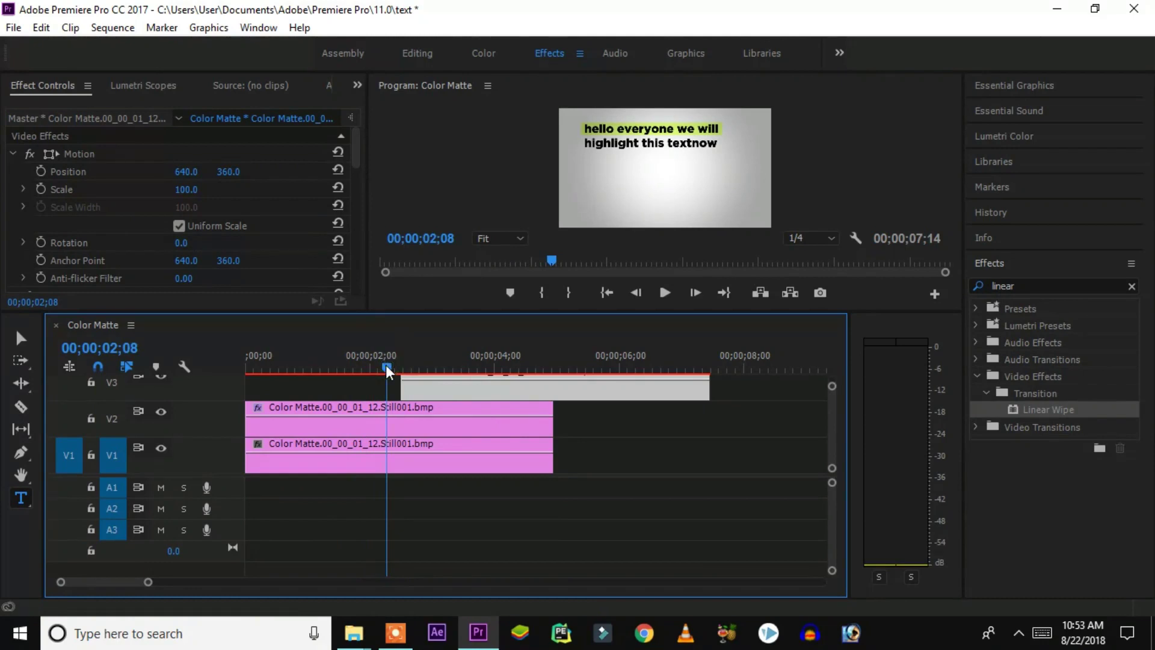
double_click(452, 389)
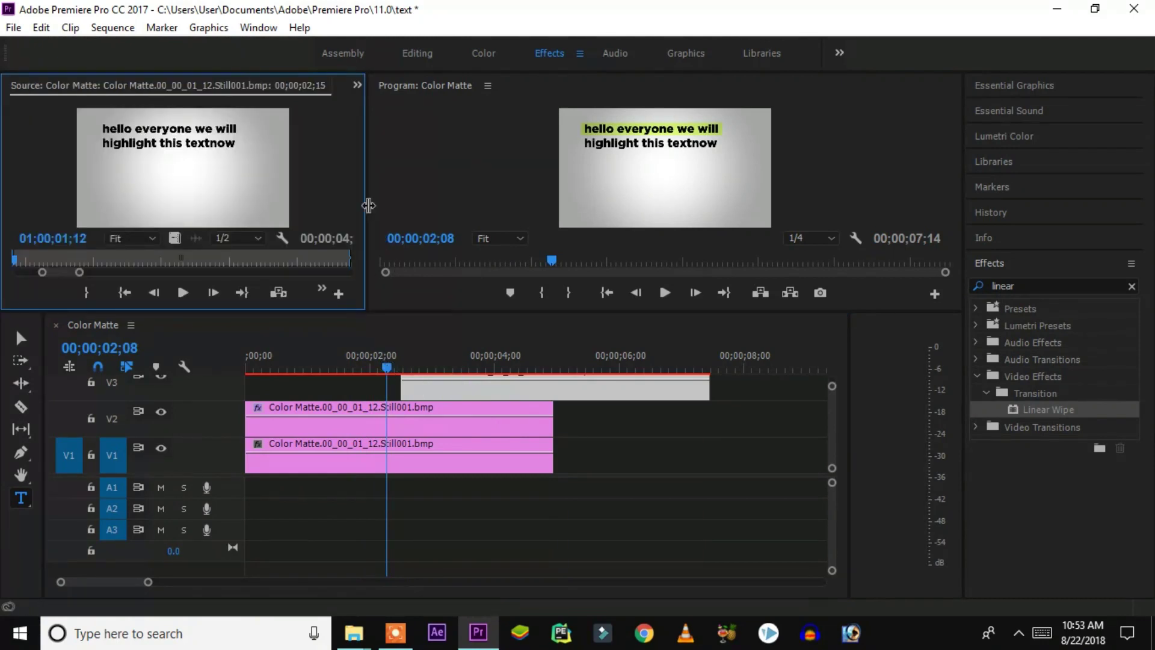
Step: Show the V3 copy's Effect Controls, with Crop Left 10.4%, Top 12.1%, Right 23.1%, Bottom 77.3%
click(356, 86)
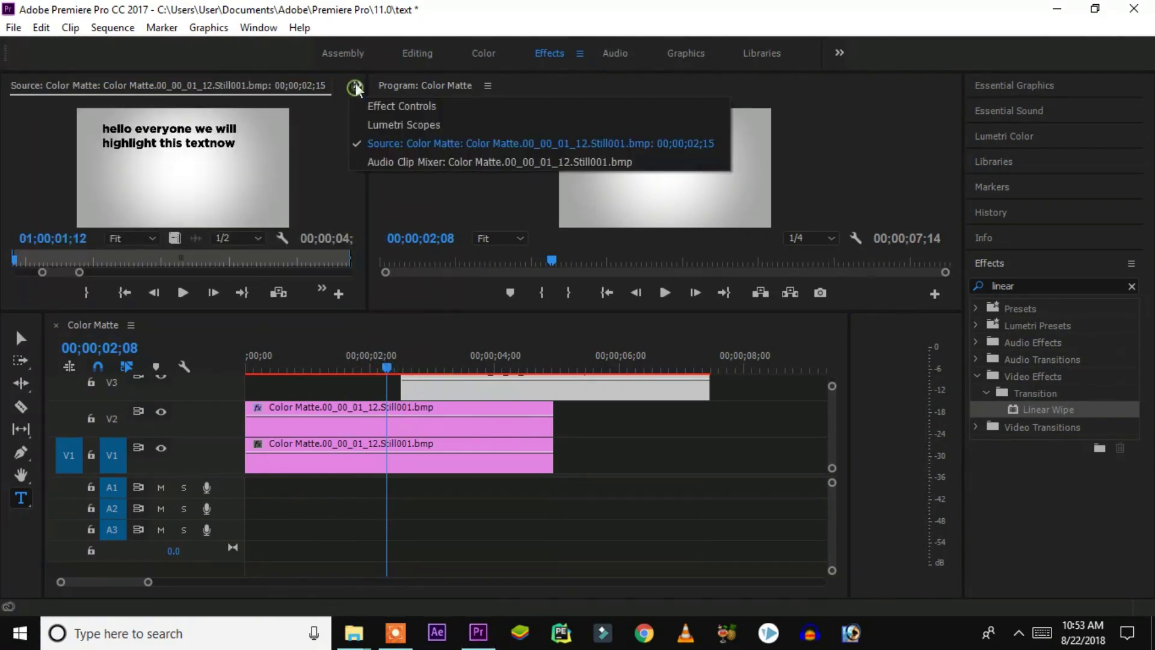
click(436, 103)
drag(360, 153, 337, 205)
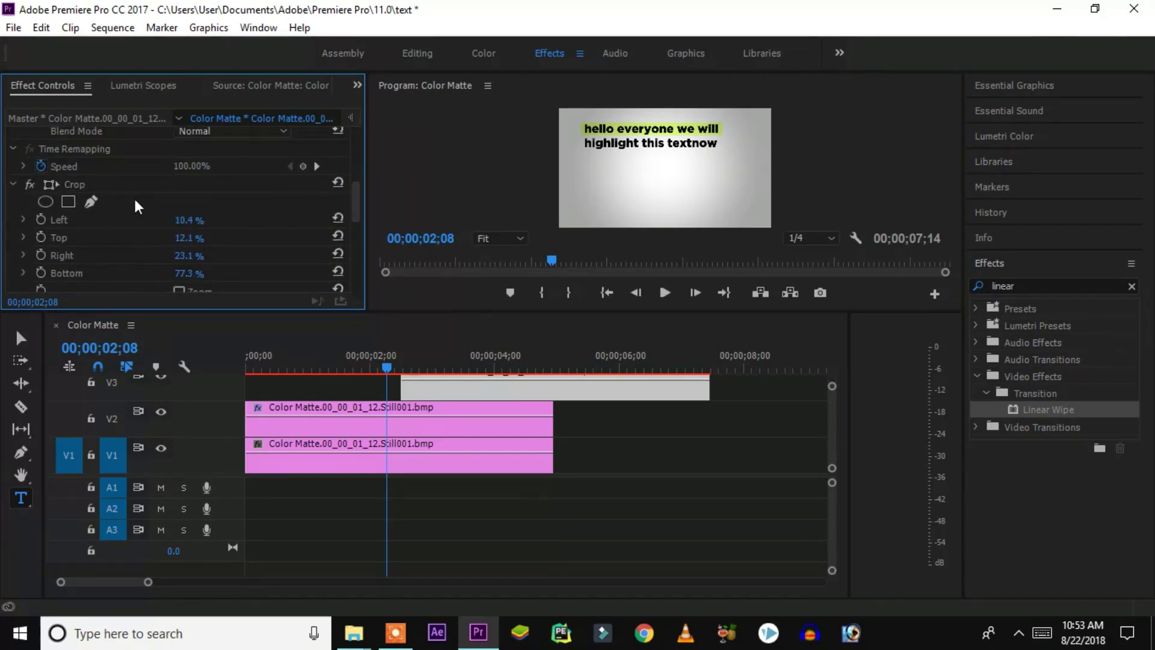
Step: Extend the V3 copy's crop down to Bottom 63.1% so it covers the second text line
click(69, 181)
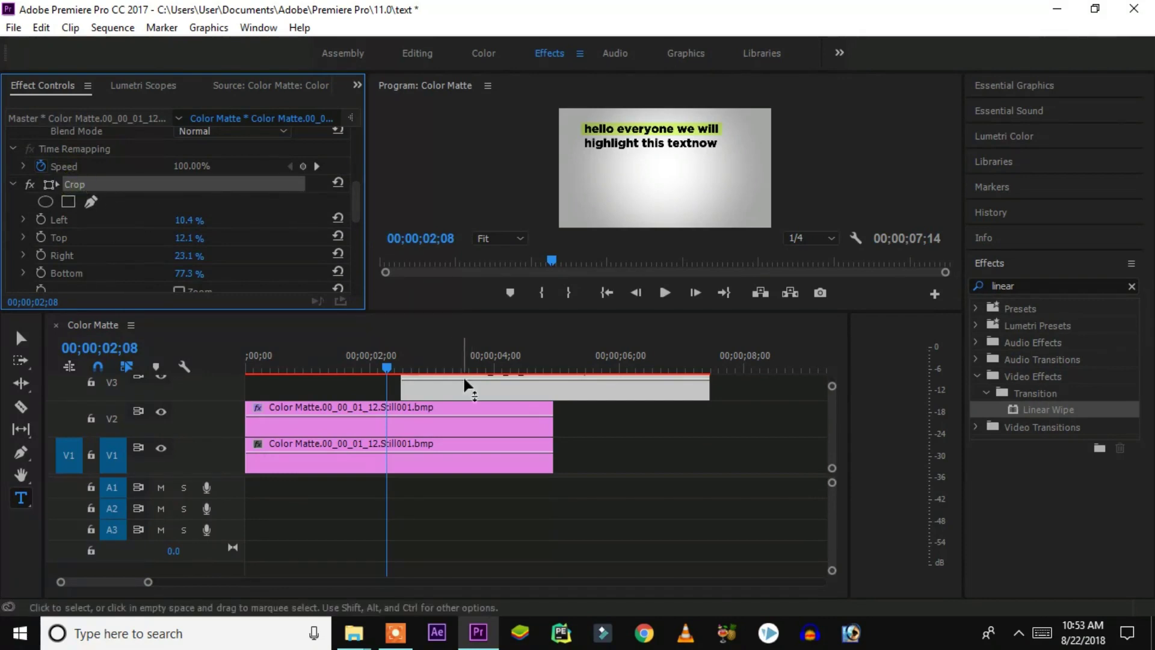
drag(389, 368, 432, 368)
drag(651, 136, 650, 152)
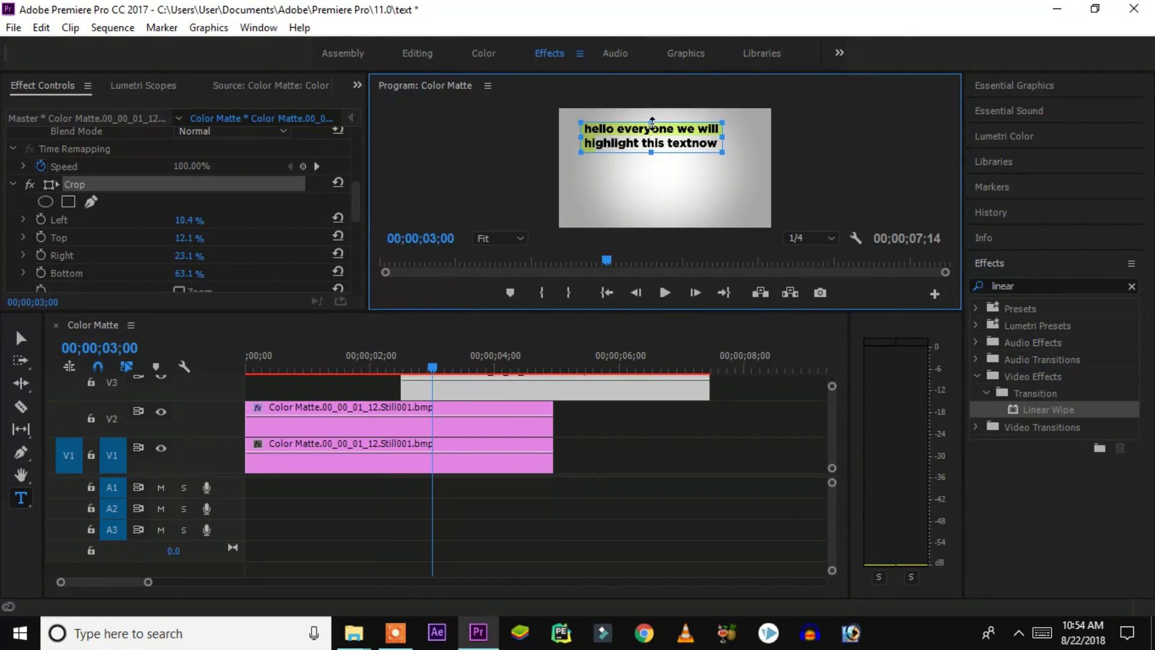
drag(433, 366, 533, 360)
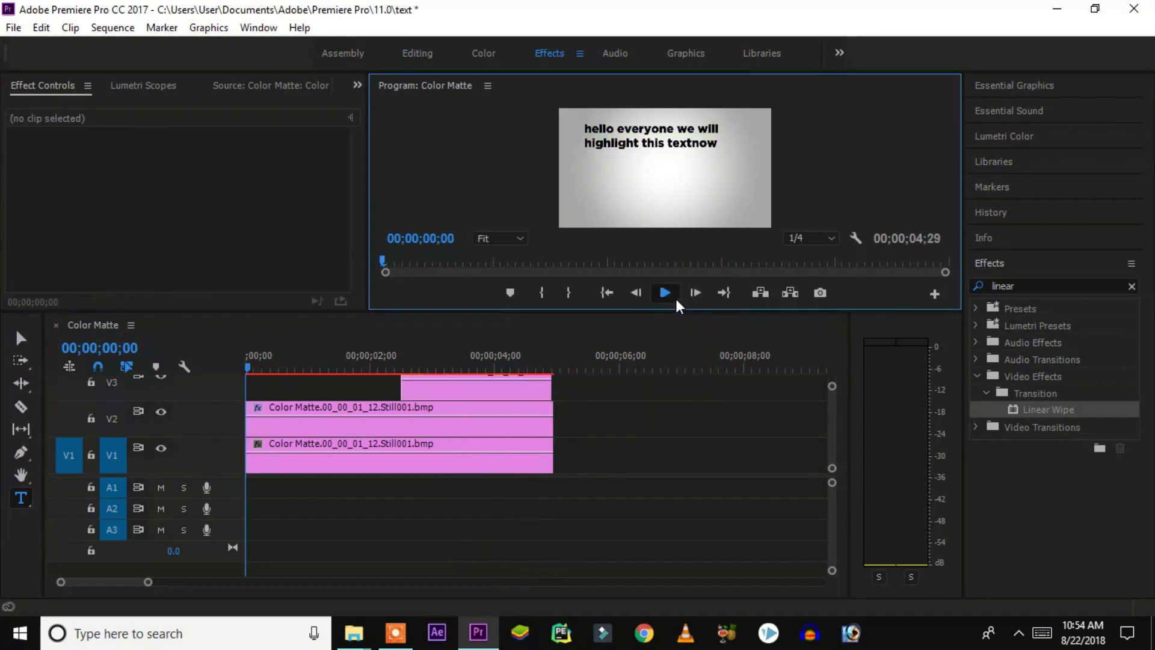
click(675, 299)
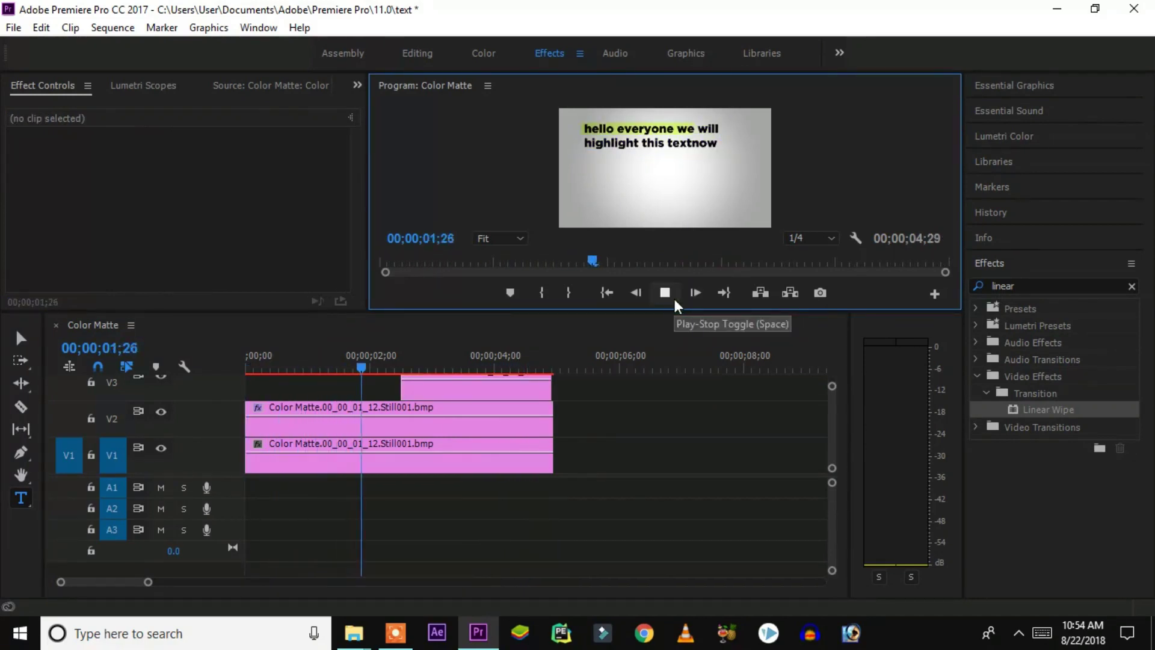